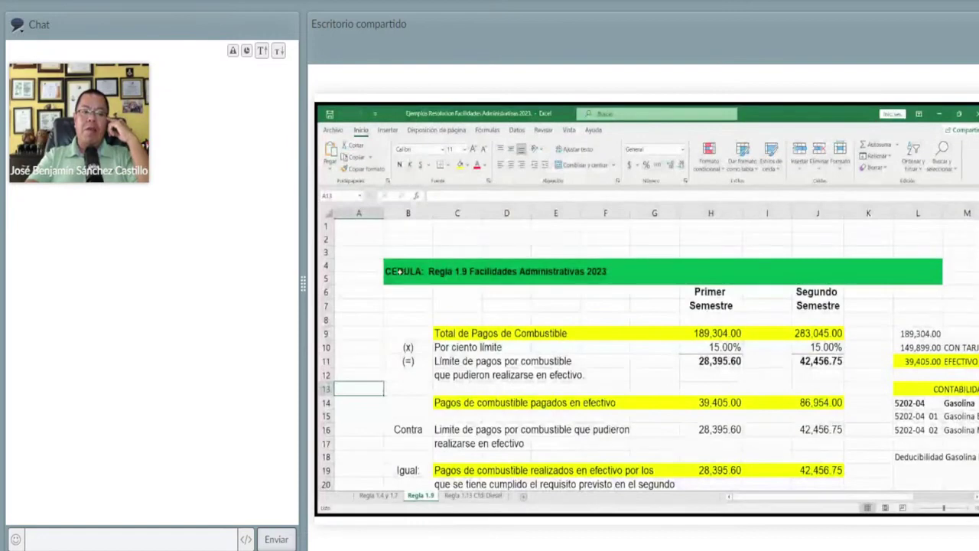
# Step: Change the year in the schedule title in B4 so it reads "CEDULA: Regla 1.9 Facilidades Administrativas 2024"
pyautogui.click(434, 278)
pyautogui.click(569, 195)
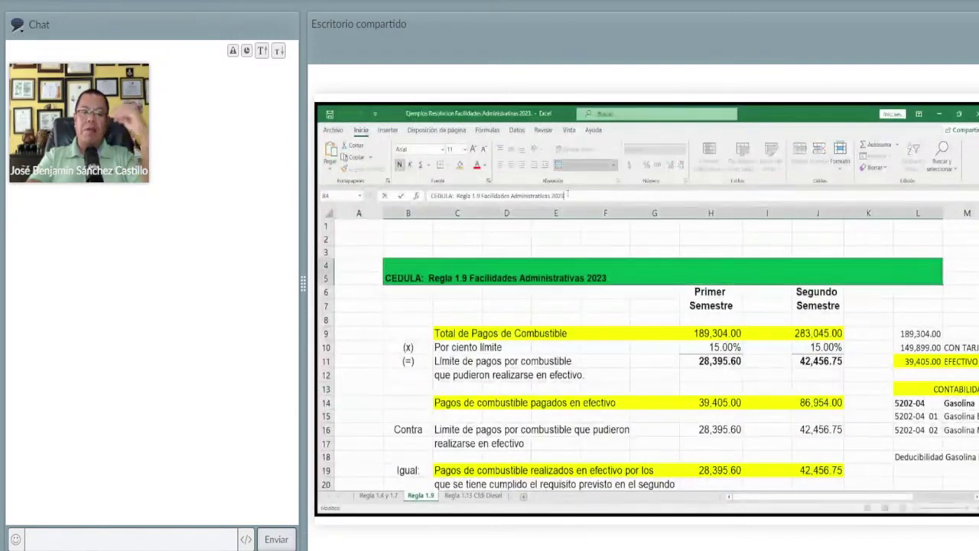
pyautogui.press('BackSpace')
pyautogui.write('4')
pyautogui.press('Return')
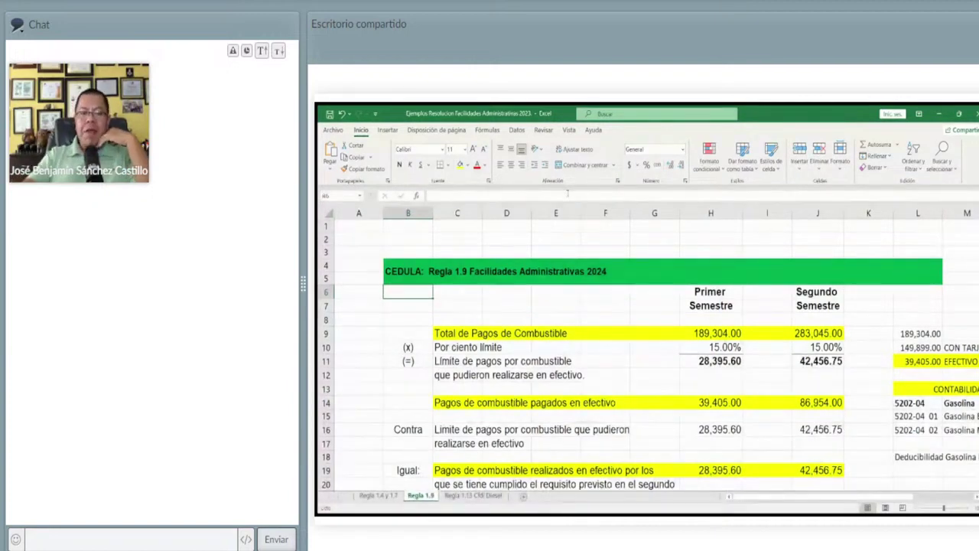
pyautogui.press('Down')
pyautogui.press('Down')
pyautogui.press('Down')
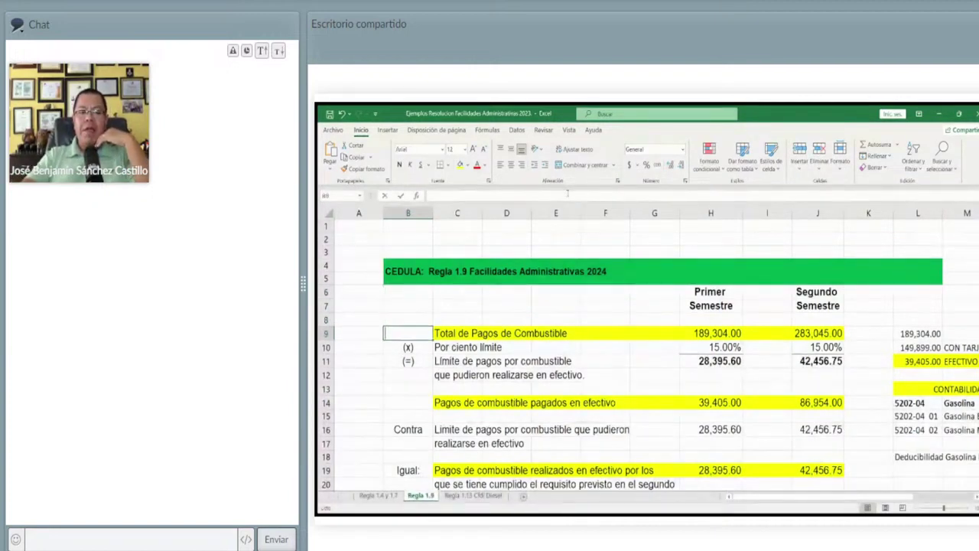
pyautogui.write('000')
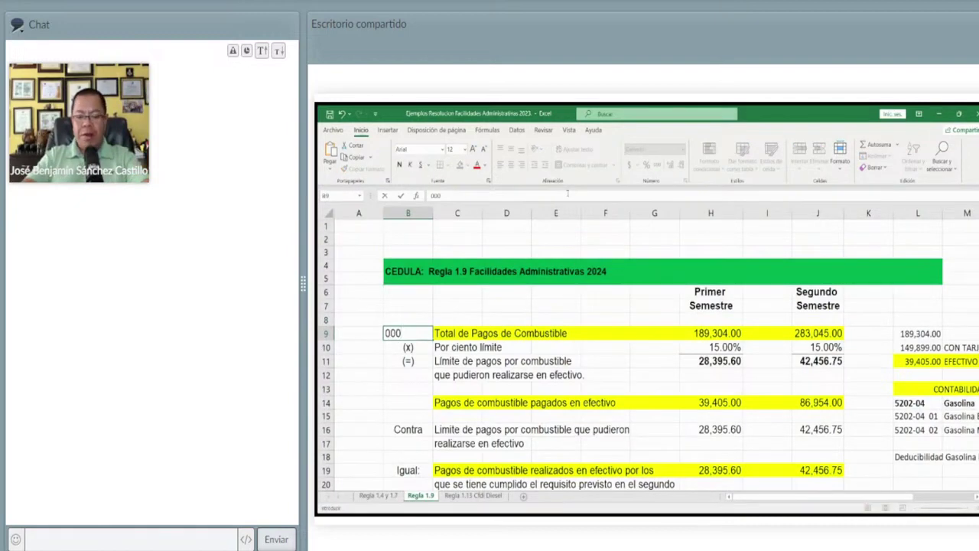
pyautogui.press('Escape')
# Step: Fill the first-semester fuel payment limit cell H11 with blue
pyautogui.press('Right')
pyautogui.press('Right')
pyautogui.press('Right')
pyautogui.press('Right')
pyautogui.press('Right')
pyautogui.press('Right')
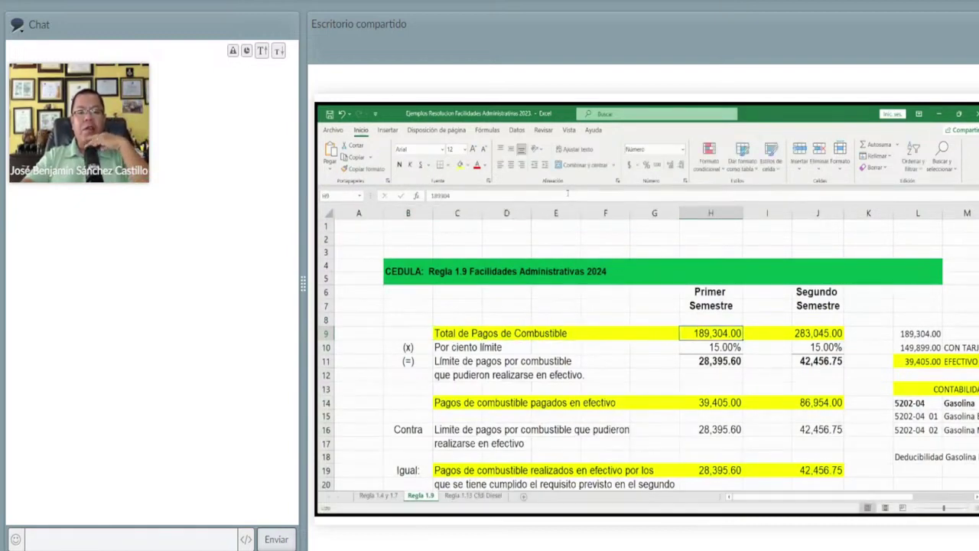
pyautogui.press('Down')
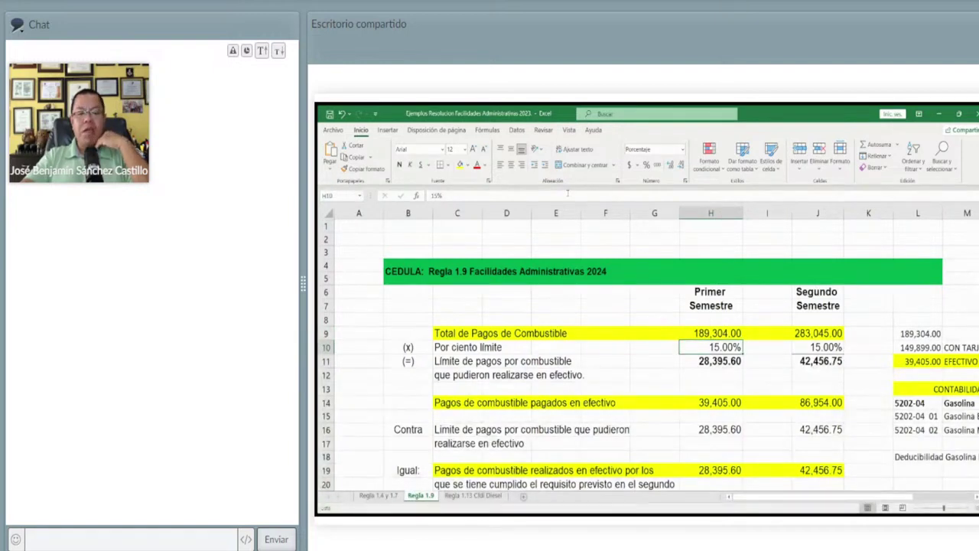
pyautogui.press('Down')
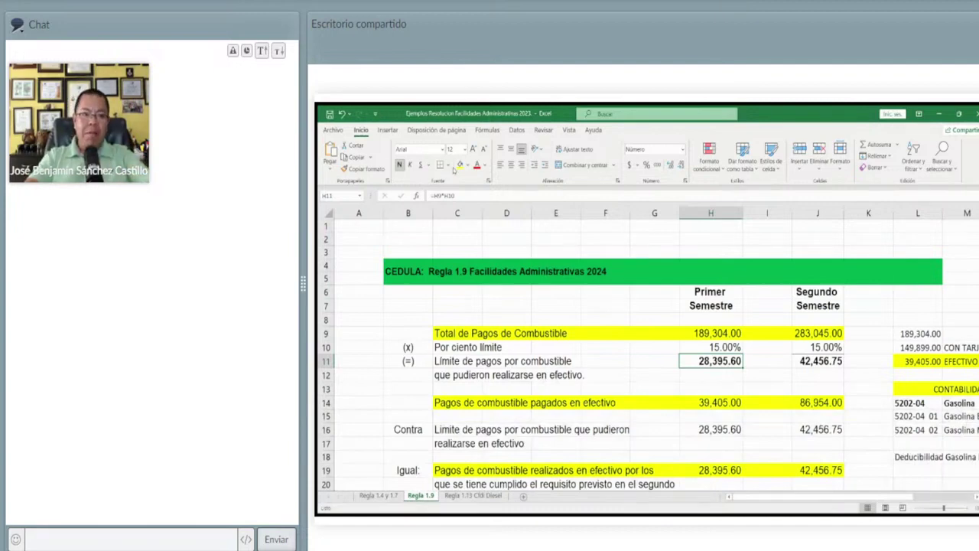
pyautogui.click(459, 164)
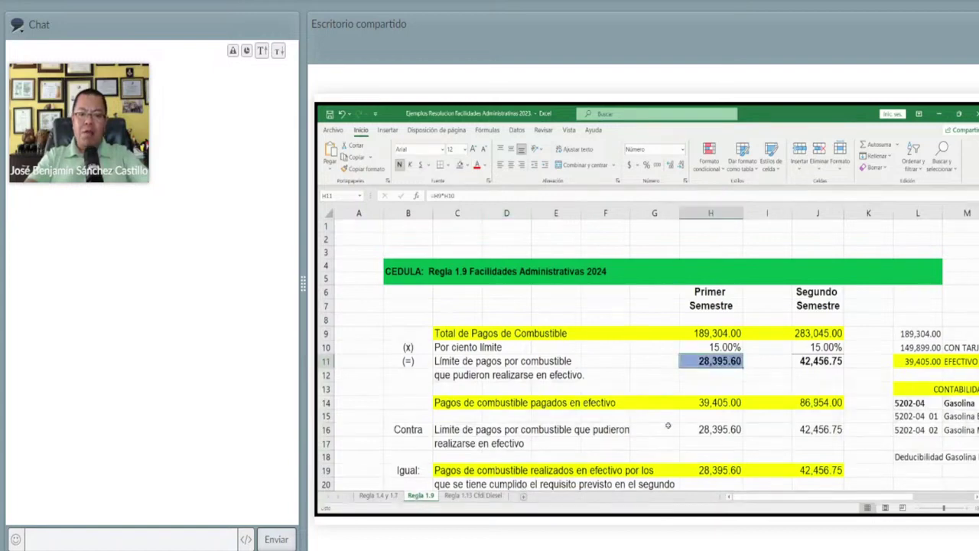
pyautogui.click(677, 387)
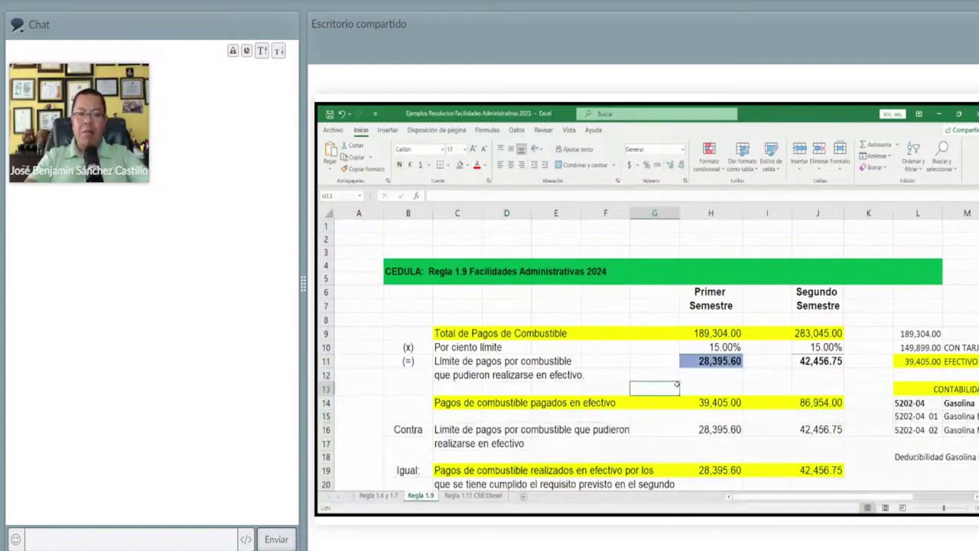
# Step: Fill the first-semester total fuel payments cell H9 with dark gold and make its amount bold
pyautogui.click(722, 332)
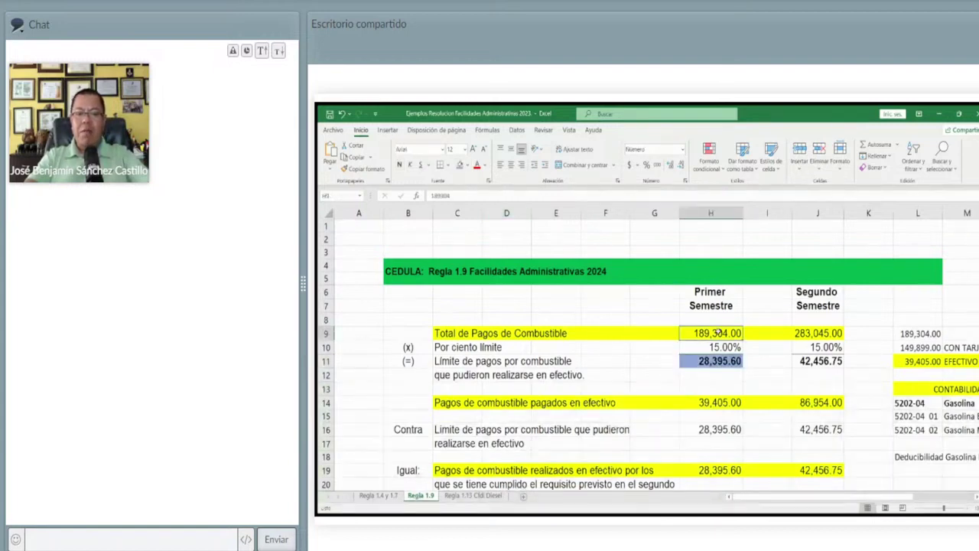
pyautogui.click(461, 164)
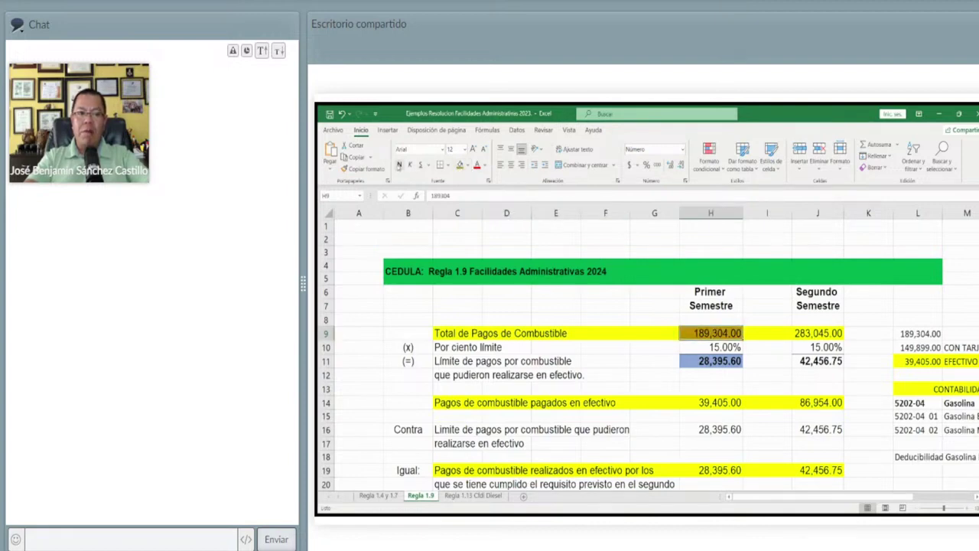
pyautogui.click(398, 165)
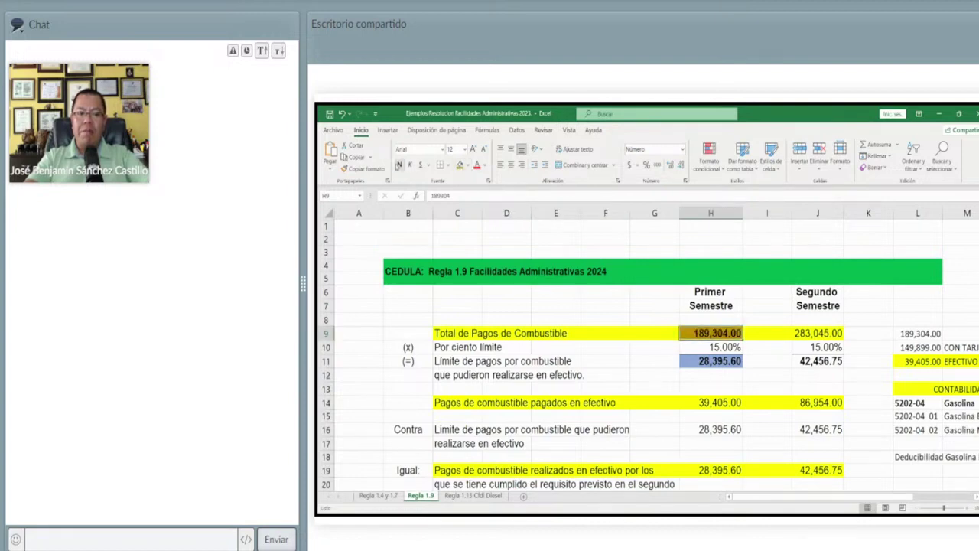
pyautogui.click(750, 377)
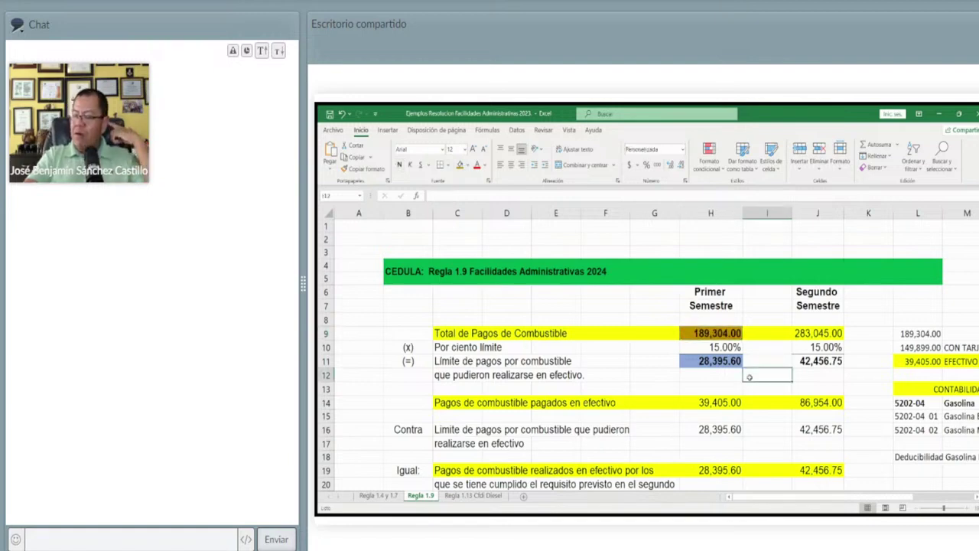
# Step: Format the first-semester fuel payments made in cash (H14) in bold red text
pyautogui.press('Right')
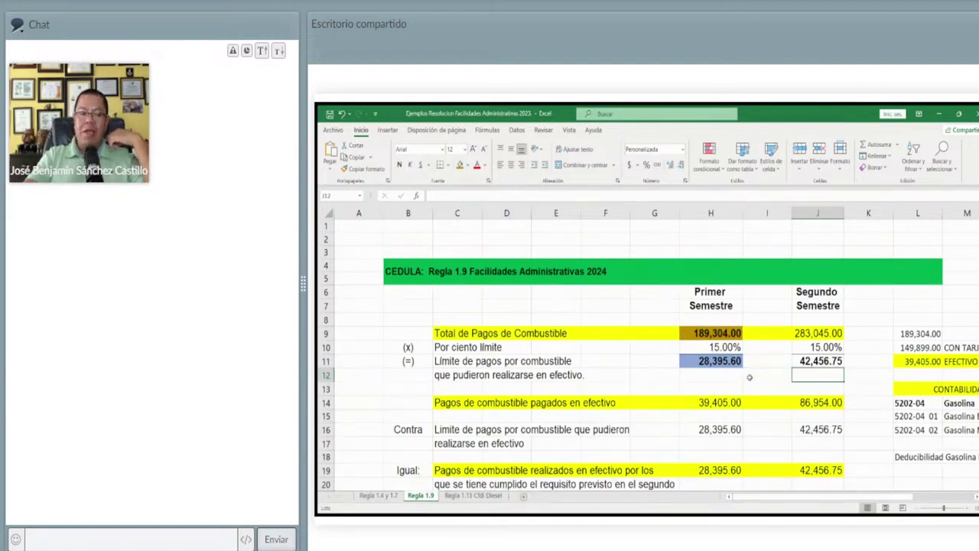
pyautogui.press('Left')
pyautogui.press('Left')
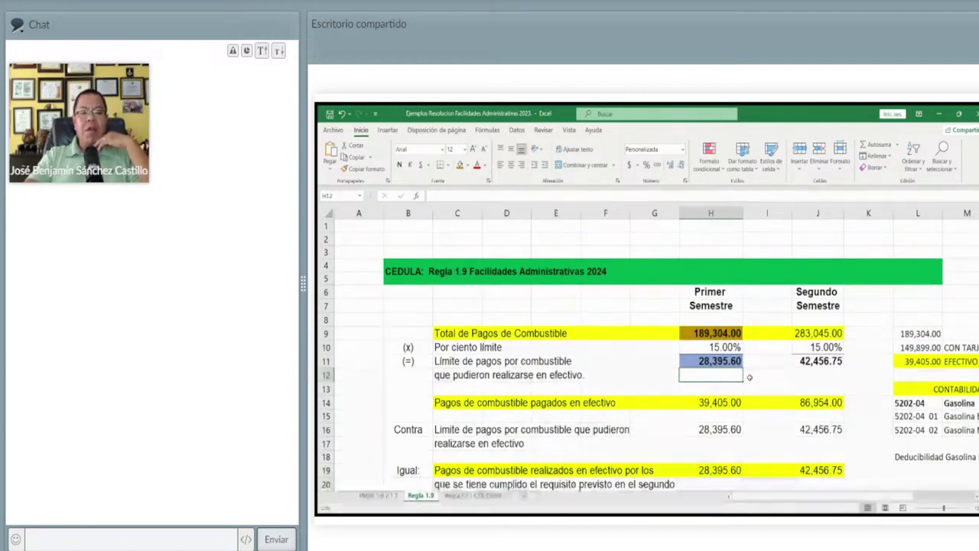
pyautogui.press('Down')
pyautogui.press('Down')
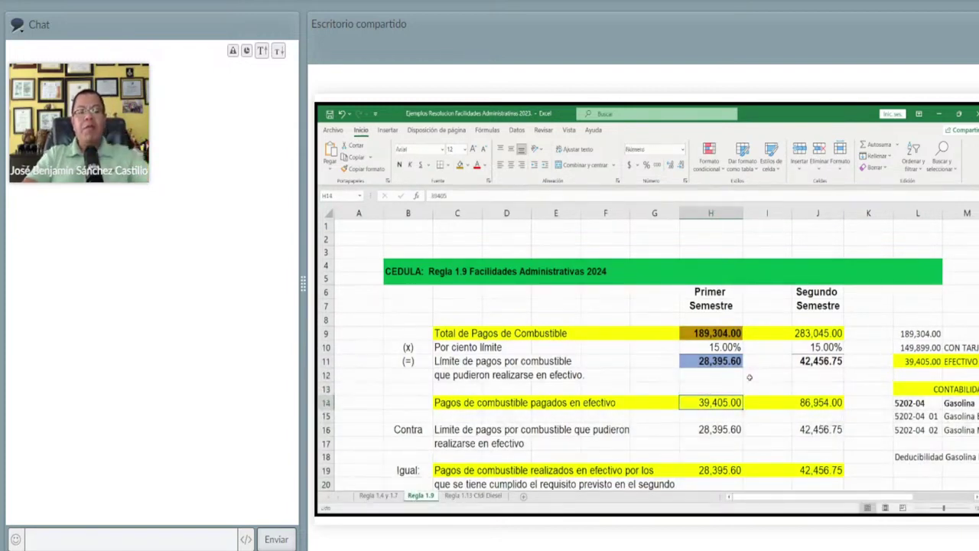
pyautogui.click(407, 402)
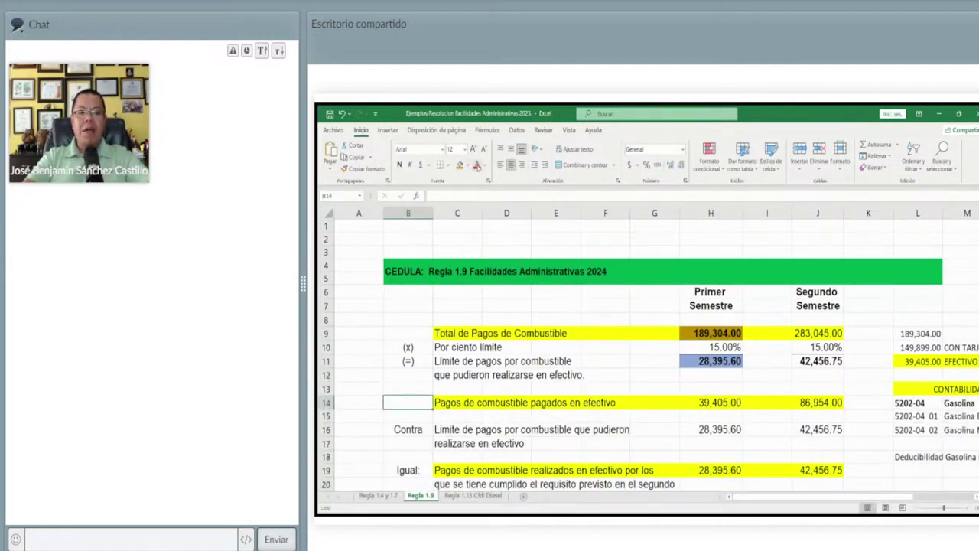
pyautogui.click(704, 398)
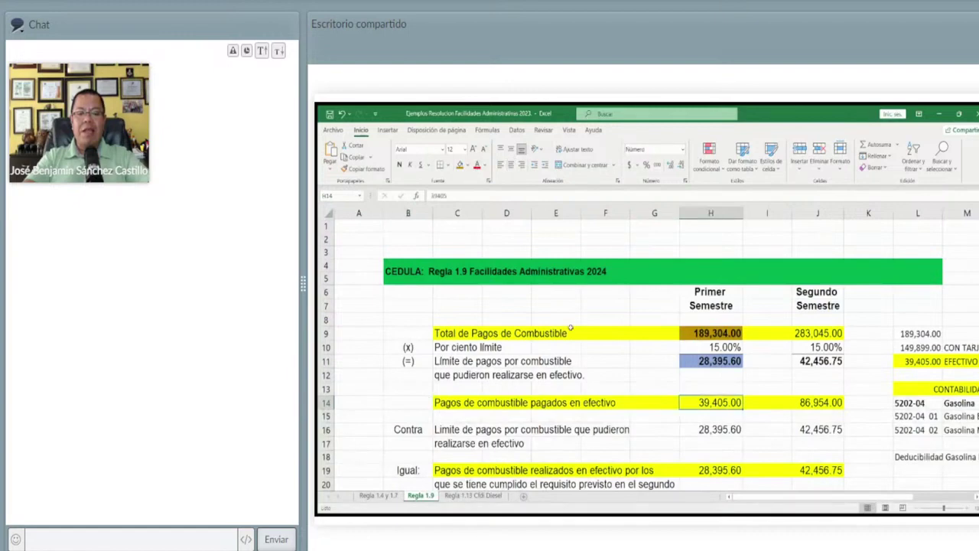
pyautogui.click(477, 165)
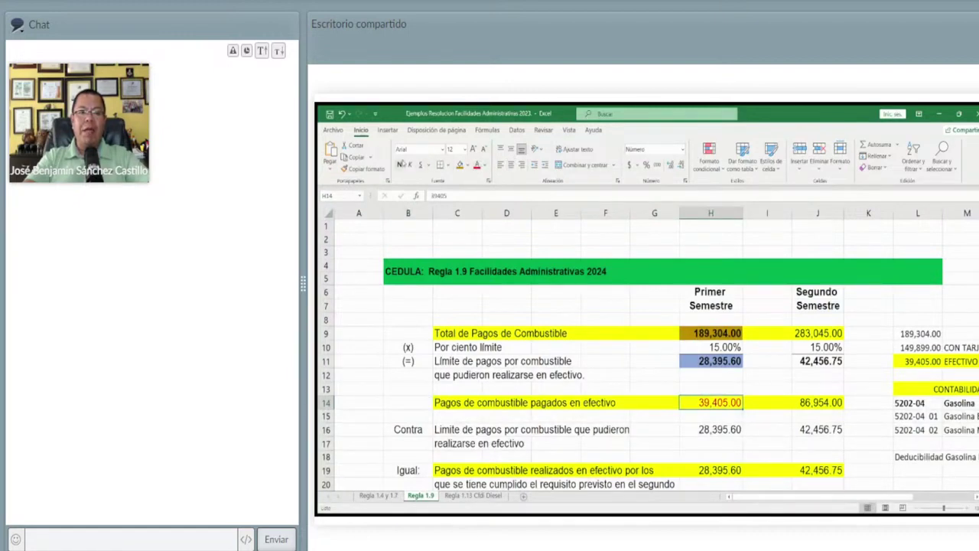
pyautogui.click(398, 164)
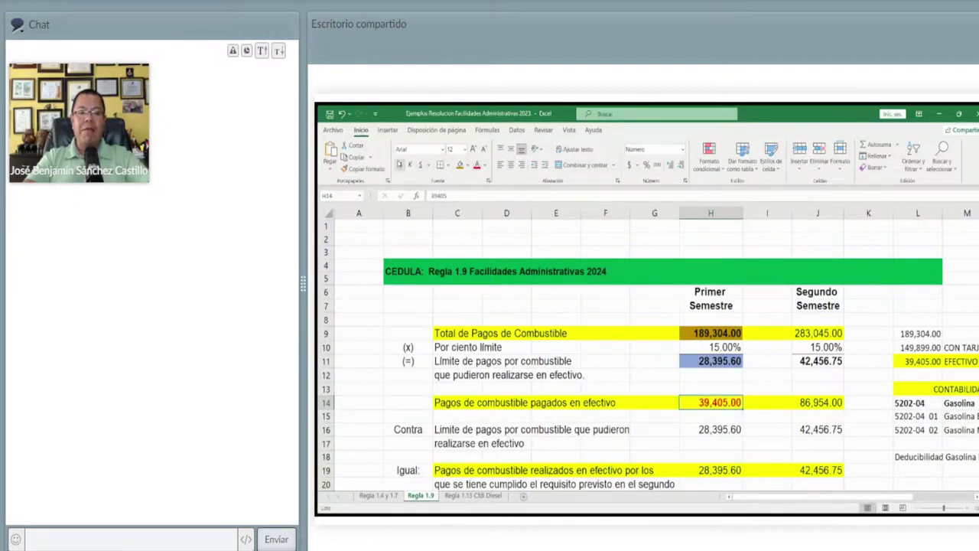
# Step: Review the first-semester total, limit percentage, cash limit and cash payments, continuing down to the end of the schedule
pyautogui.click(704, 374)
pyautogui.click(701, 332)
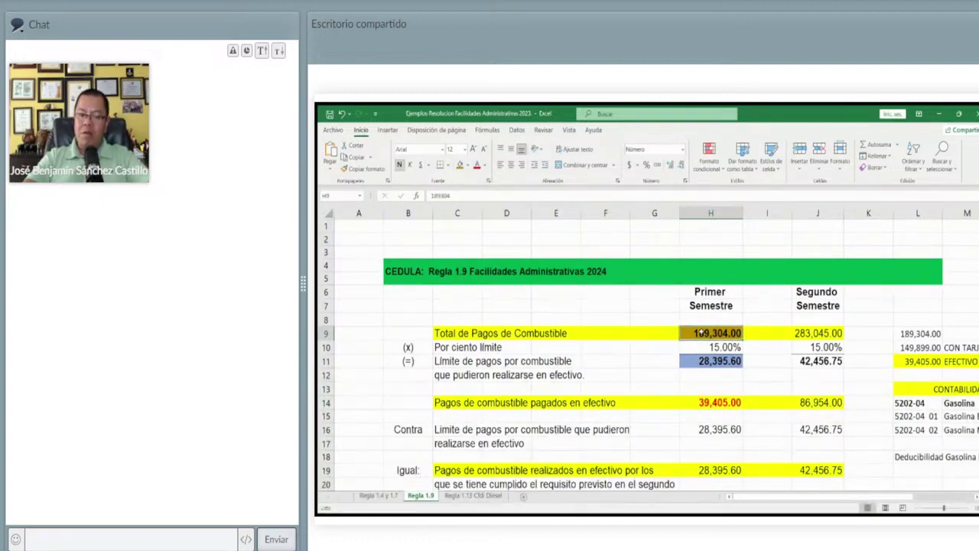
pyautogui.click(708, 348)
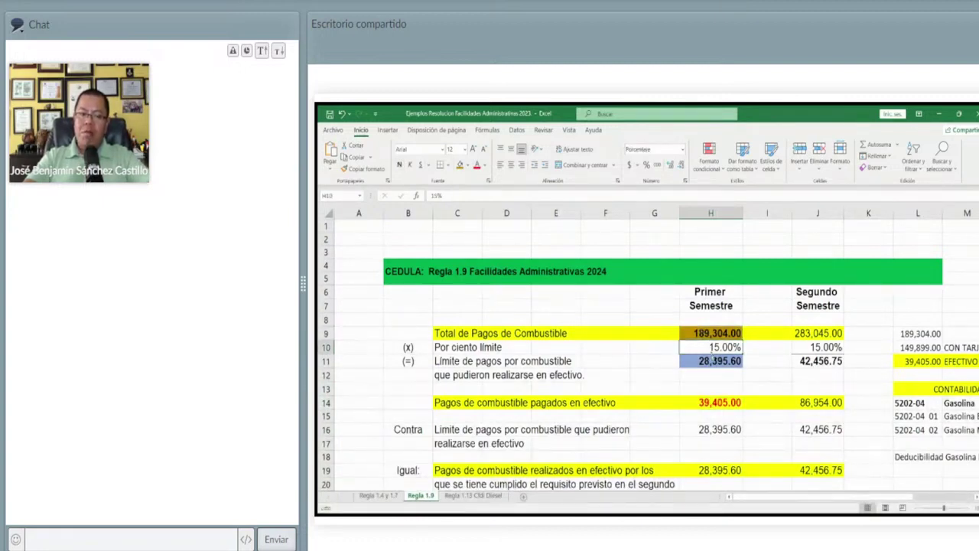
pyautogui.click(713, 364)
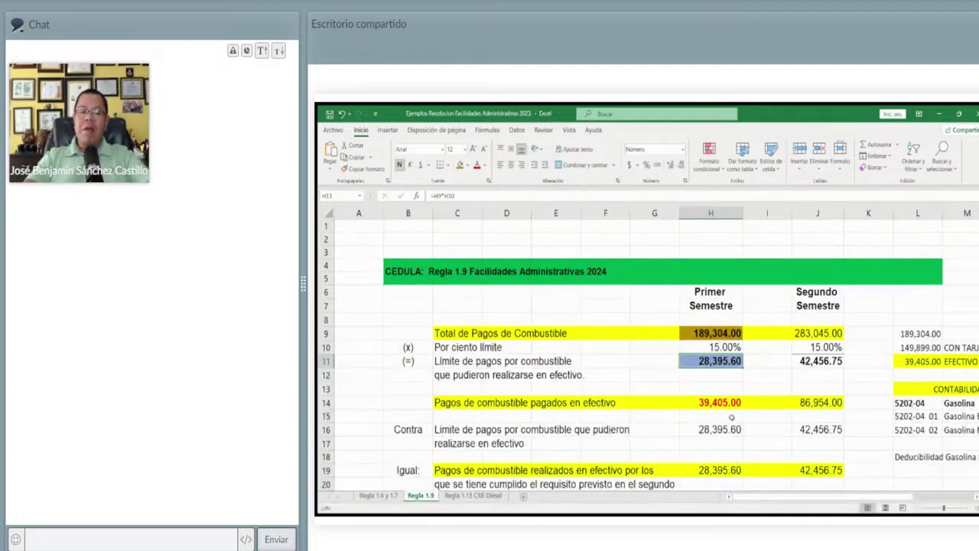
pyautogui.click(722, 406)
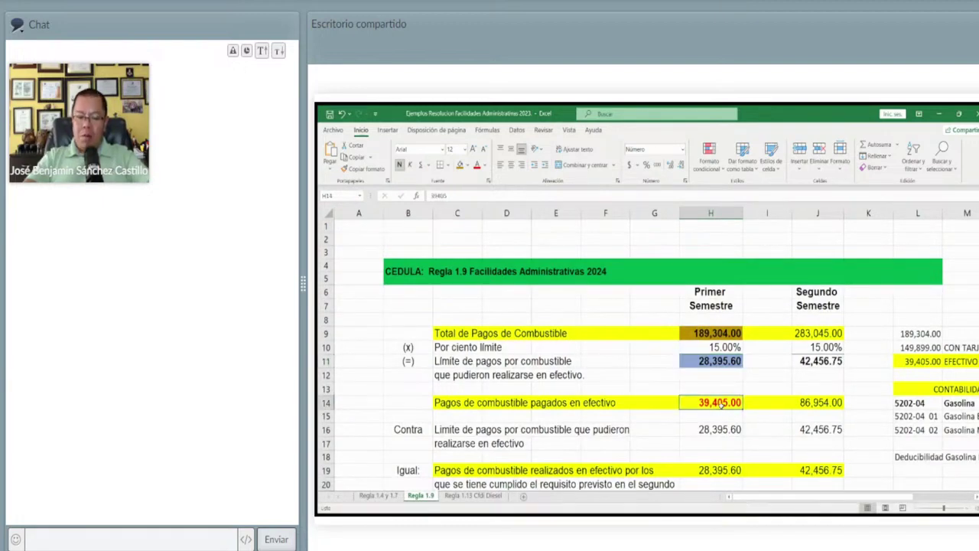
pyautogui.click(658, 417)
pyautogui.press('Down')
pyautogui.press('Down')
pyautogui.press('Down')
pyautogui.press('Down')
pyautogui.press('Down')
pyautogui.press('Down')
pyautogui.press('Down')
pyautogui.press('Down')
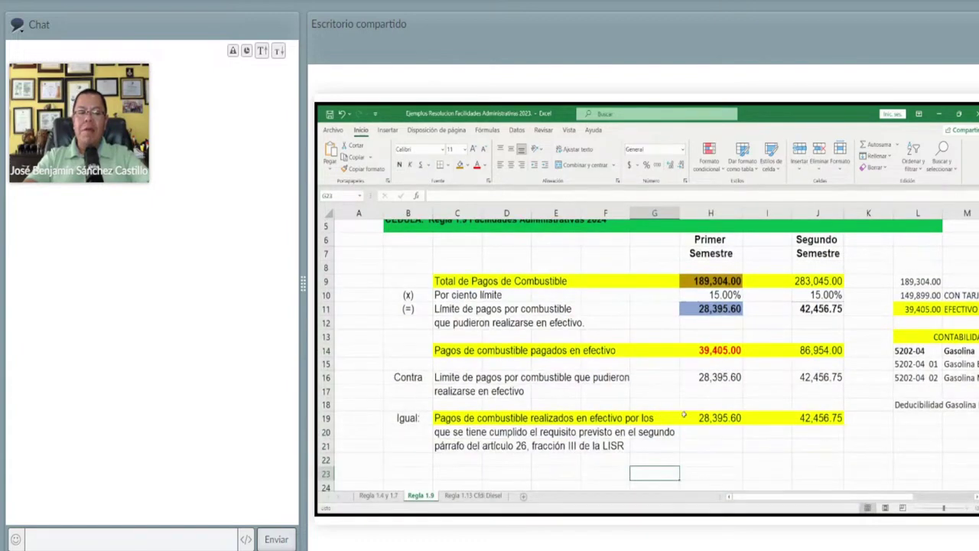
# Step: Format the first-semester "Contra" limit amount in H16 in bold red with a light green fill
pyautogui.click(716, 376)
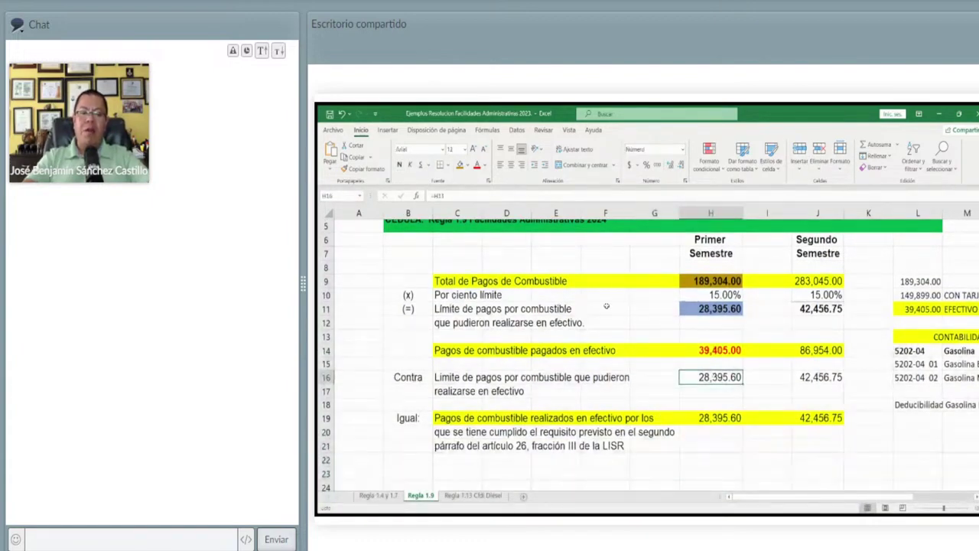
pyautogui.click(476, 166)
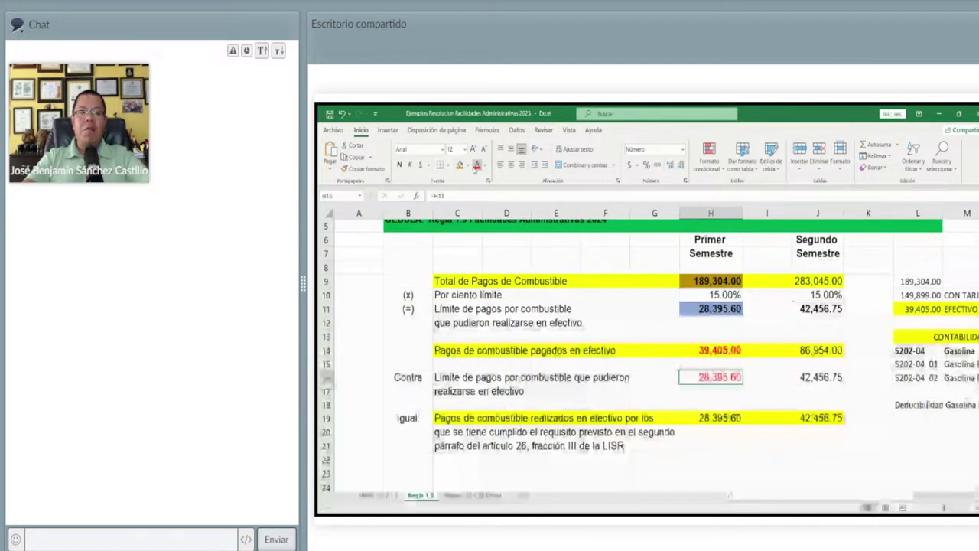
pyautogui.click(460, 165)
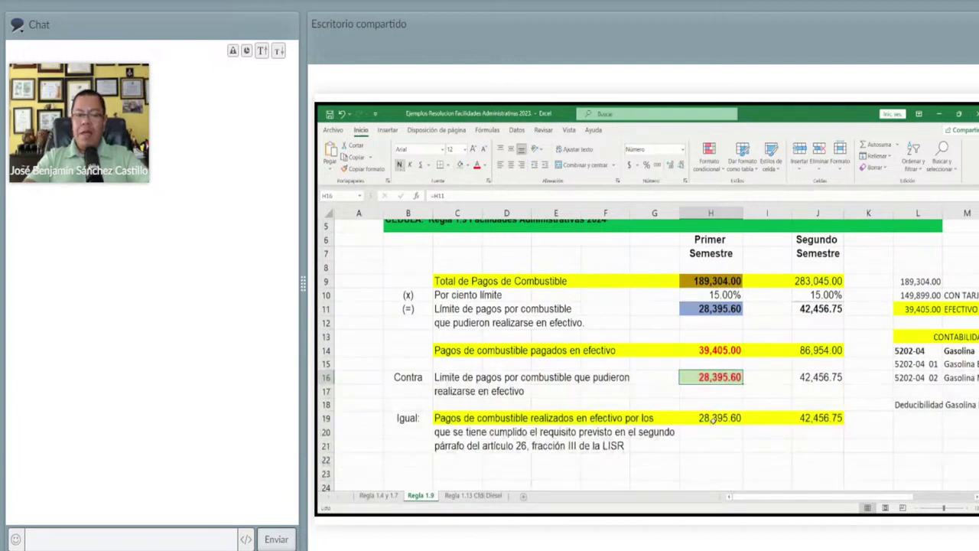
pyautogui.click(703, 440)
# Step: Format the second-semester fuel payments made in cash (J14) in bold red text
pyautogui.click(713, 418)
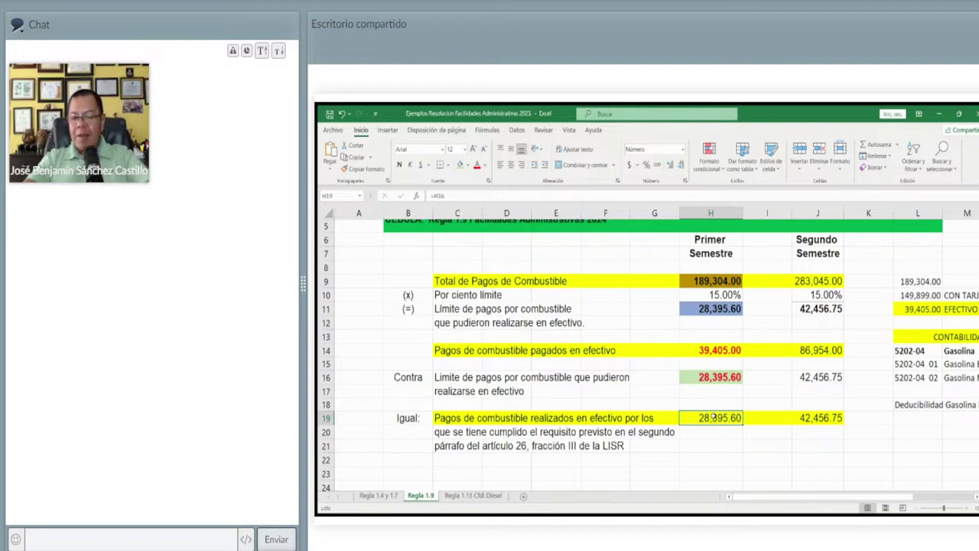
pyautogui.click(813, 278)
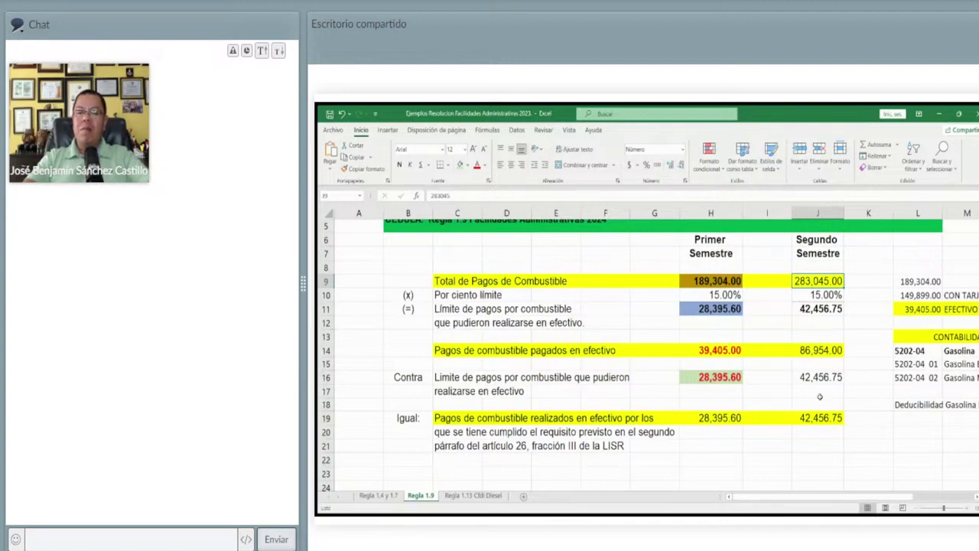
pyautogui.click(811, 307)
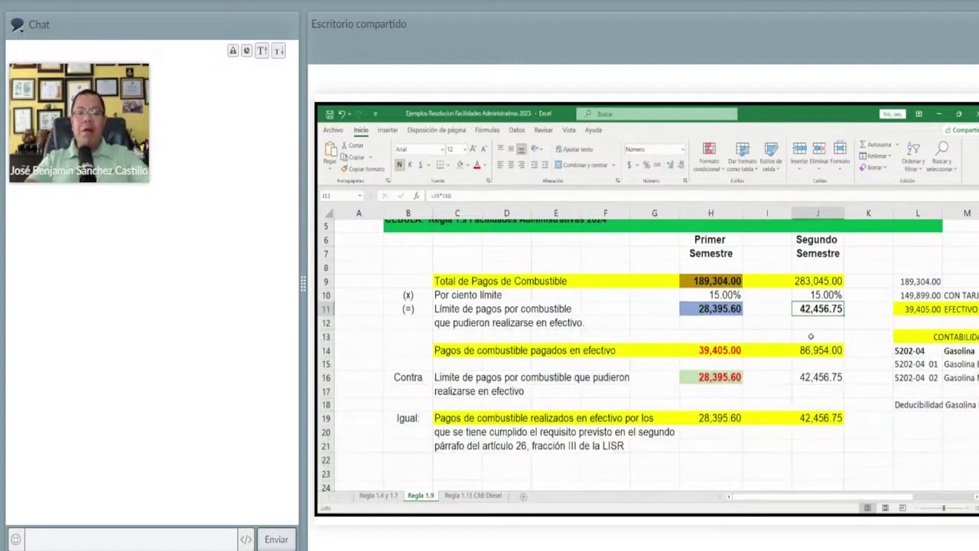
pyautogui.click(803, 349)
pyautogui.click(475, 168)
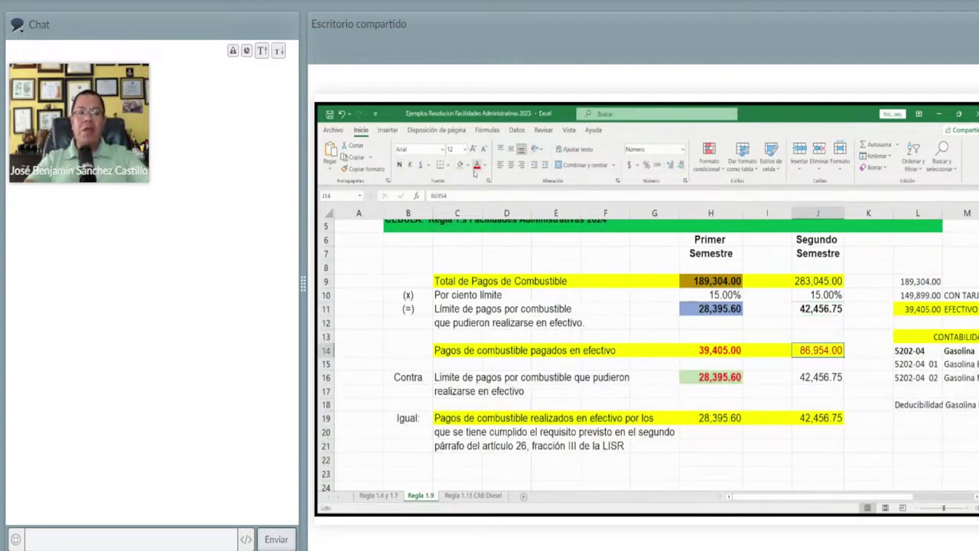
pyautogui.click(399, 165)
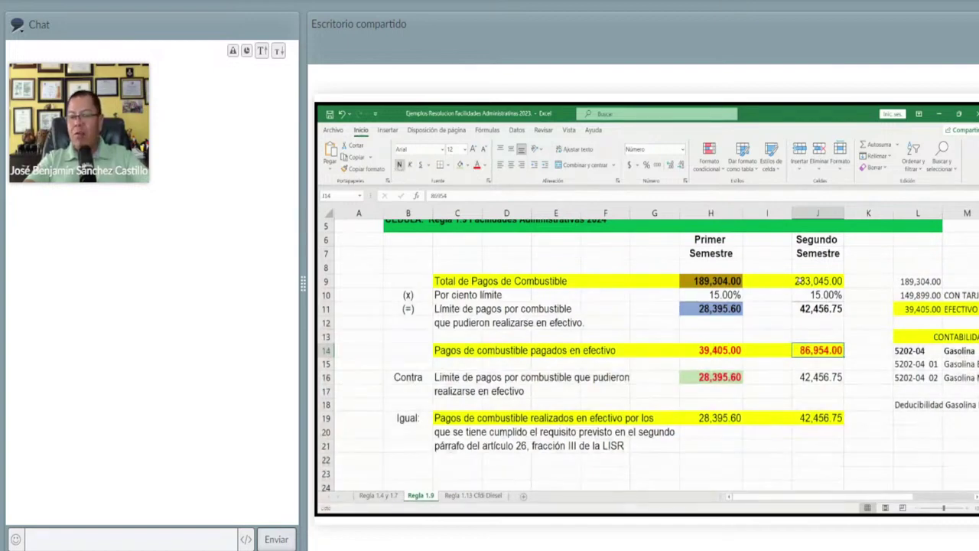
# Step: Make the second-semester limit amount in J16 and the qualifying cash payments in J19 bold
pyautogui.click(798, 280)
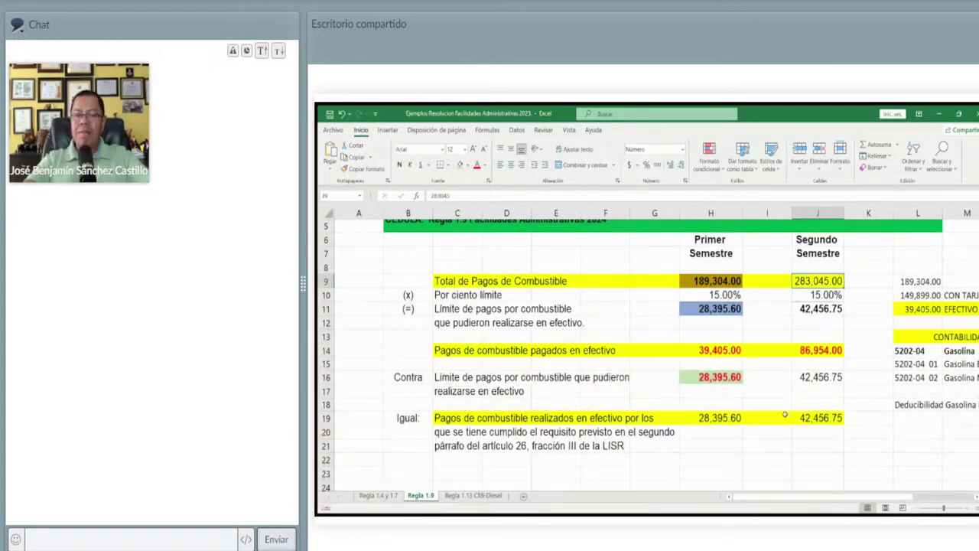
pyautogui.click(820, 377)
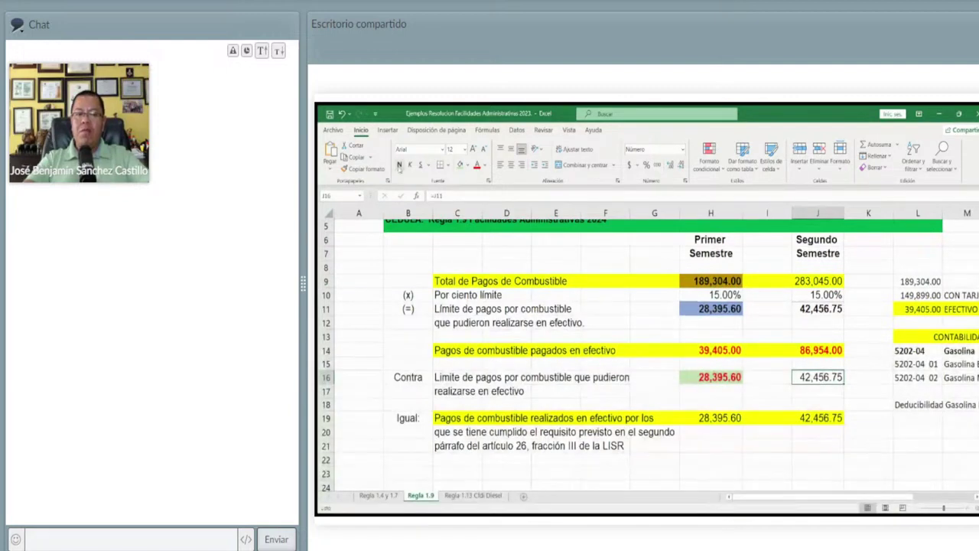
pyautogui.click(828, 419)
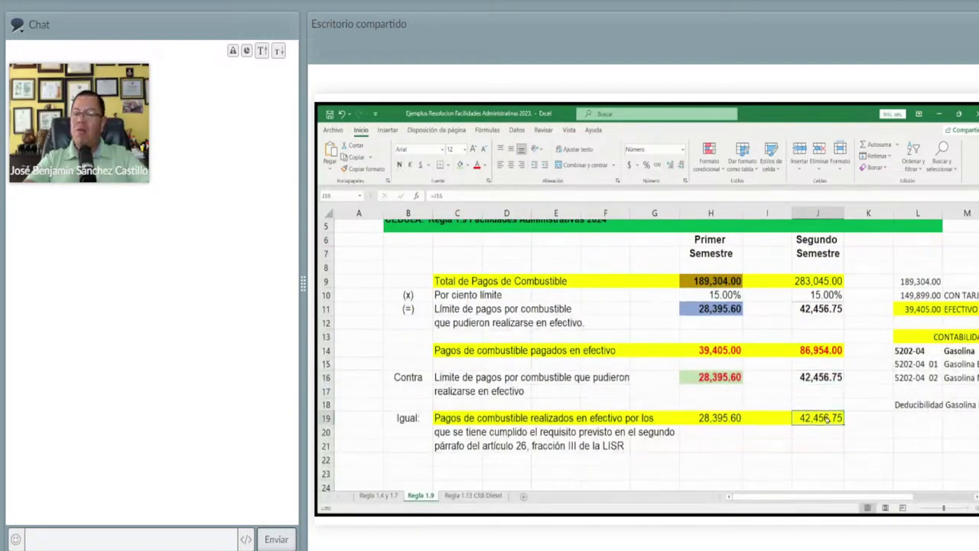
pyautogui.click(399, 165)
pyautogui.click(851, 402)
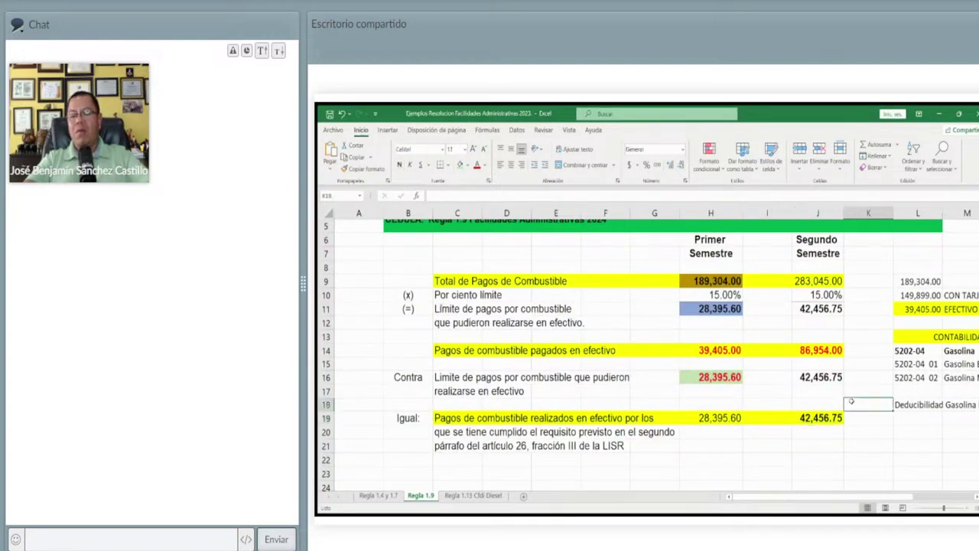
# Step: Colour the fuel total in L9 red and make the cash amount in L11 bold
pyautogui.press('Right')
pyautogui.press('Right')
pyautogui.press('Right')
pyautogui.press('Right')
pyautogui.press('Right')
pyautogui.press('Right')
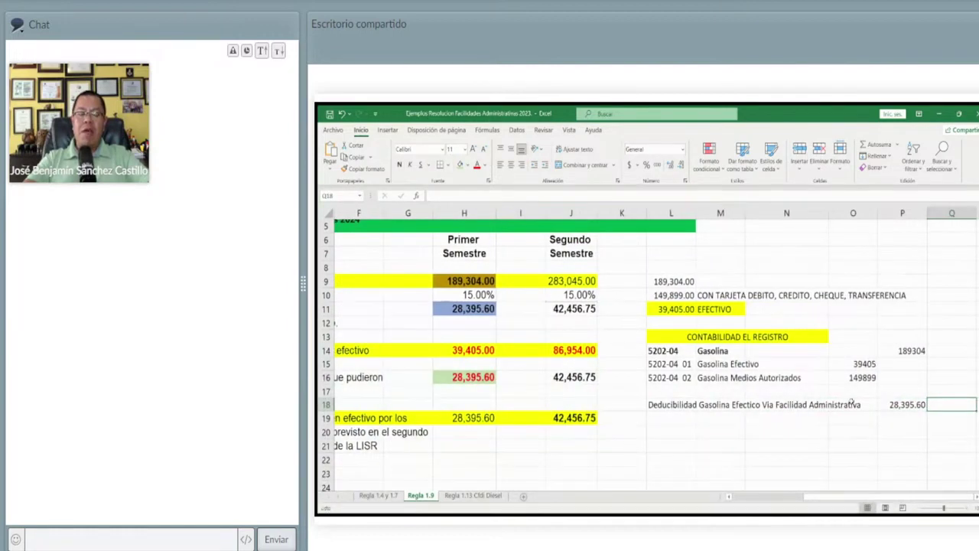
pyautogui.click(664, 282)
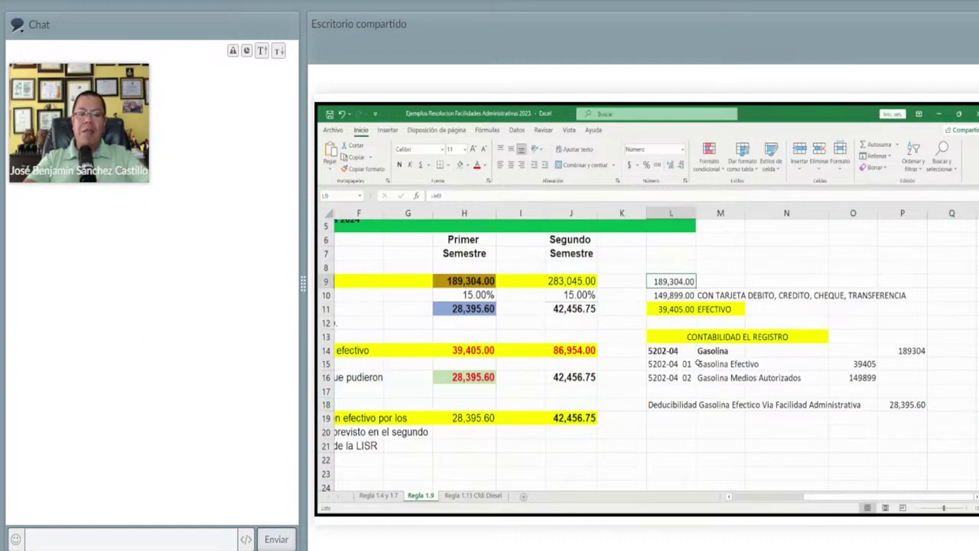
pyautogui.click(477, 165)
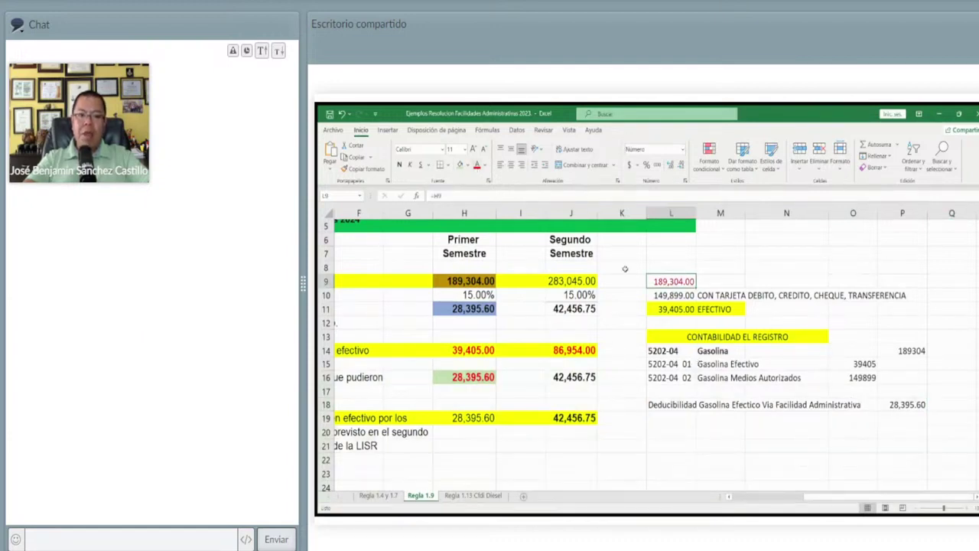
pyautogui.click(669, 295)
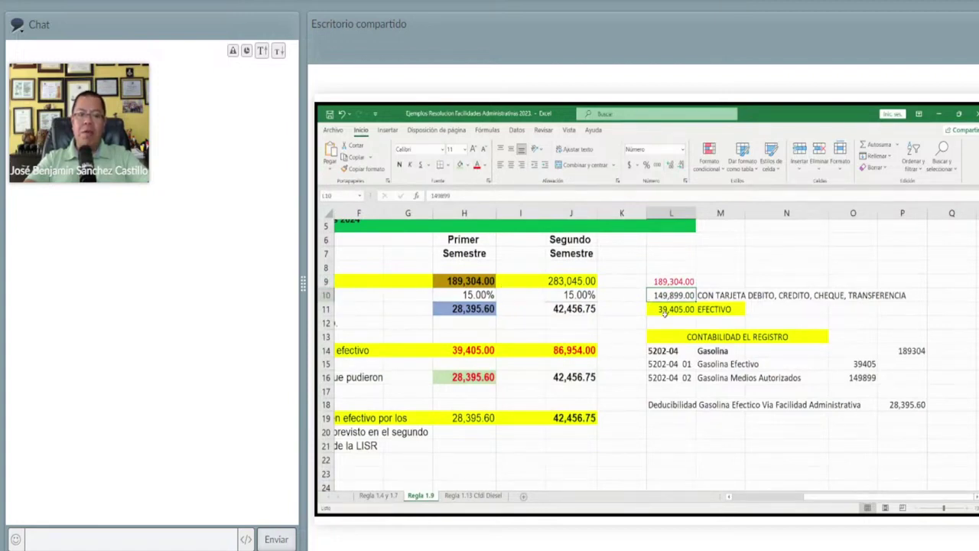
pyautogui.click(664, 309)
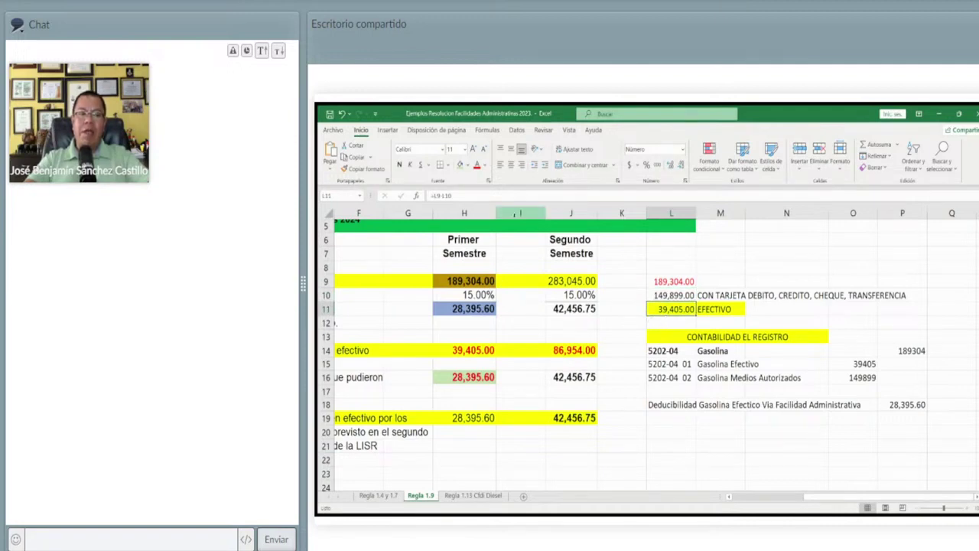
# Step: Examine the accounting entries for account 5202-04 Gasolina and its cash and authorized-means subaccounts with their amounts
pyautogui.click(904, 352)
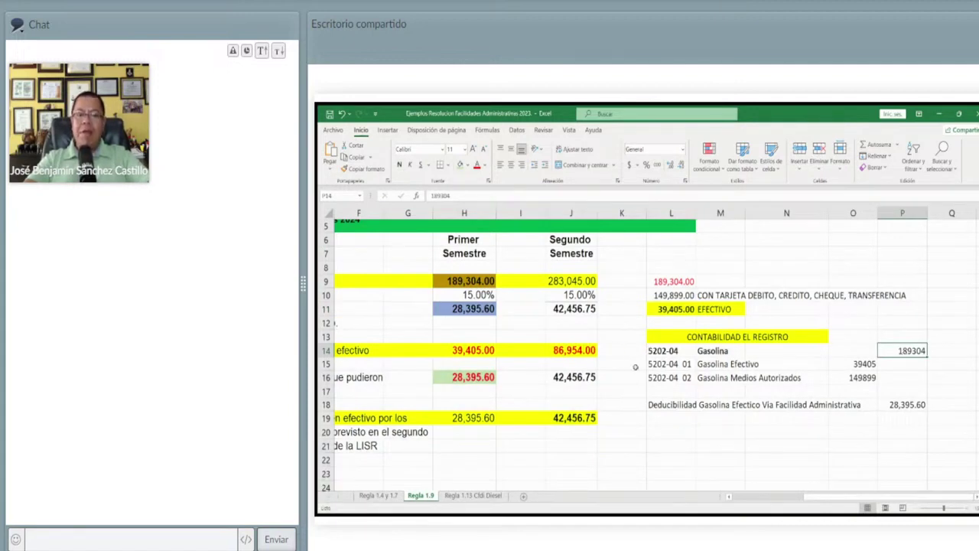
pyautogui.click(656, 367)
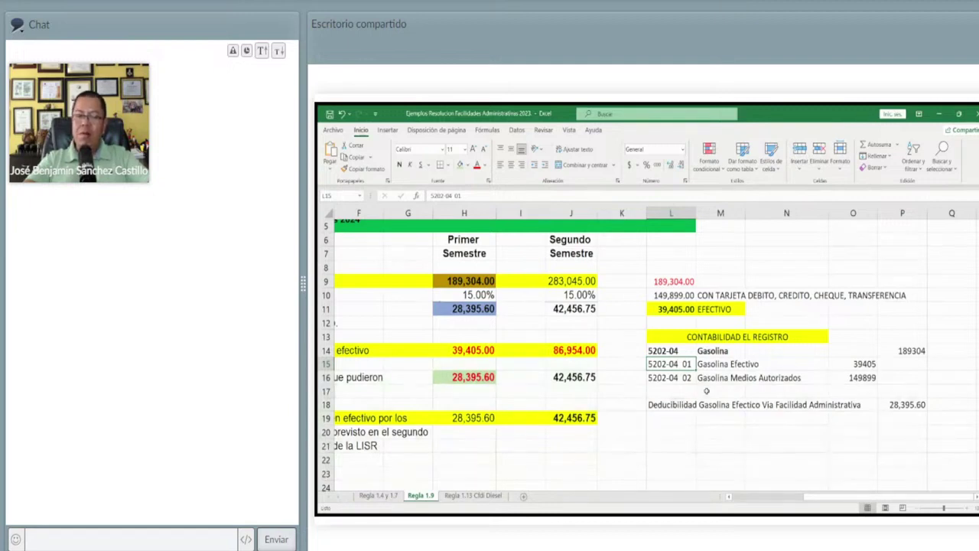
pyautogui.click(714, 365)
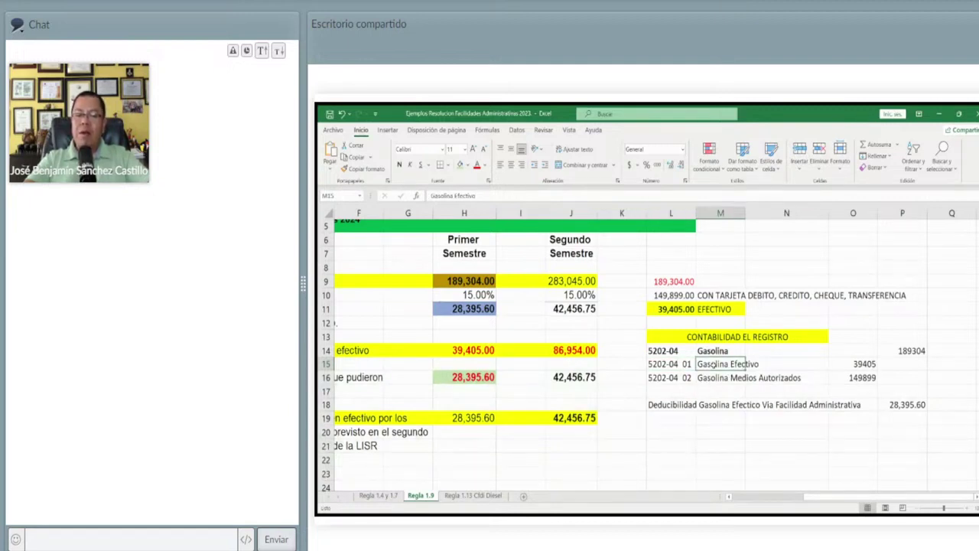
pyautogui.click(864, 365)
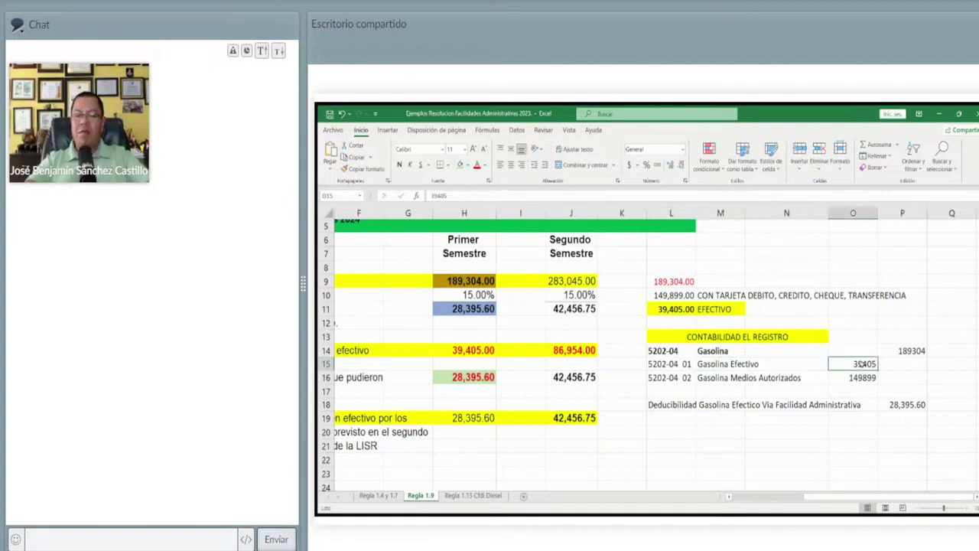
pyautogui.click(651, 378)
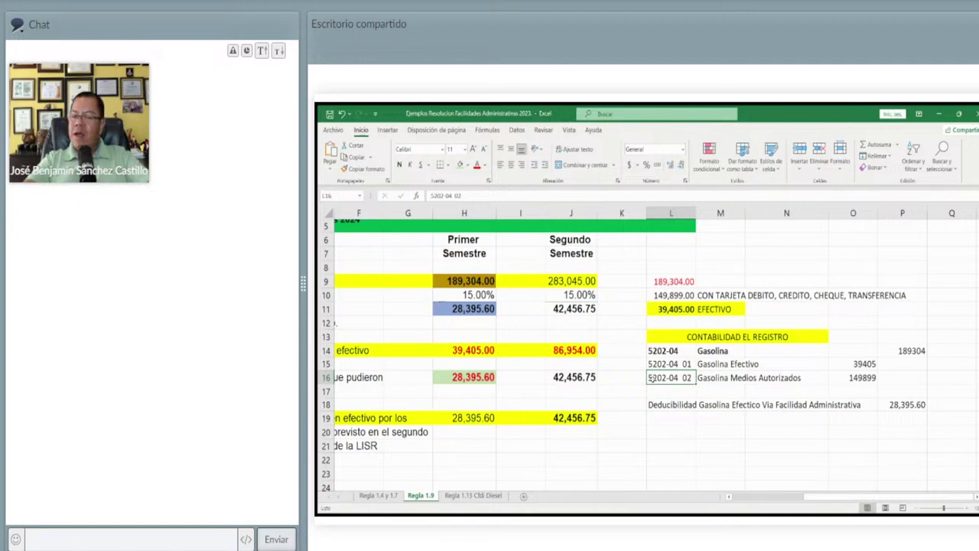
pyautogui.click(703, 380)
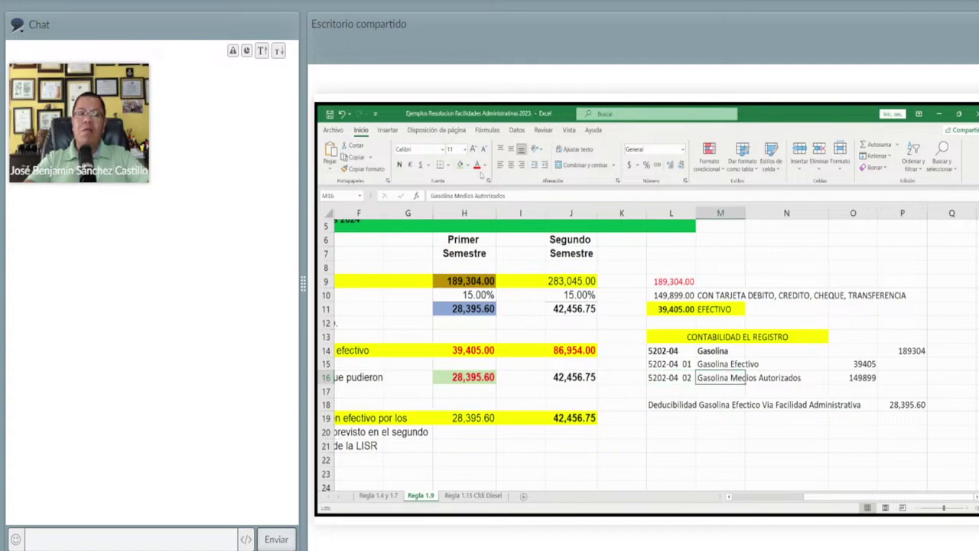
pyautogui.click(867, 382)
# Step: Format the accounting amounts in O14:P18 with thousands separators and two decimals
pyautogui.click(855, 350)
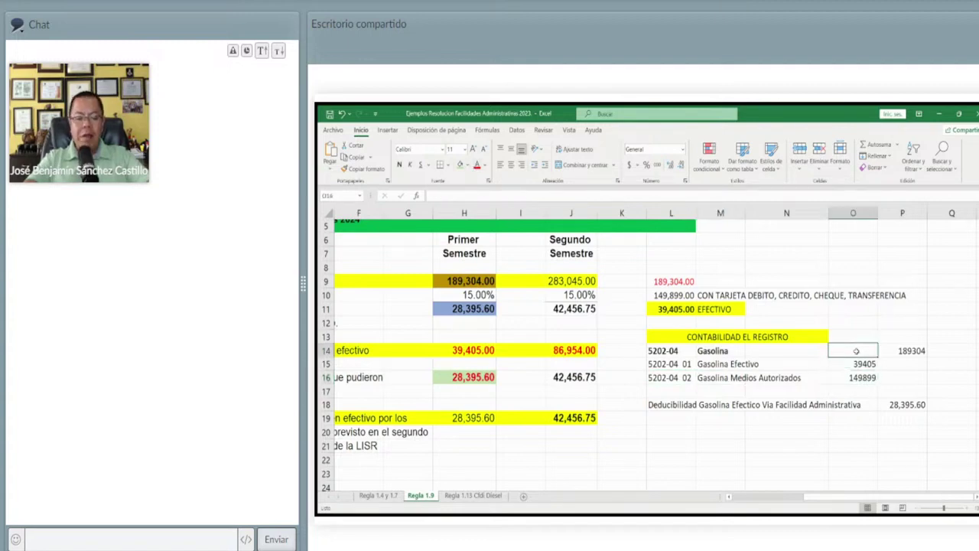
pyautogui.hotkey('shift', 'Right')
pyautogui.hotkey('shift', 'Down')
pyautogui.hotkey('shift', 'Down')
pyautogui.hotkey('shift', 'Down')
pyautogui.hotkey('shift', 'Down')
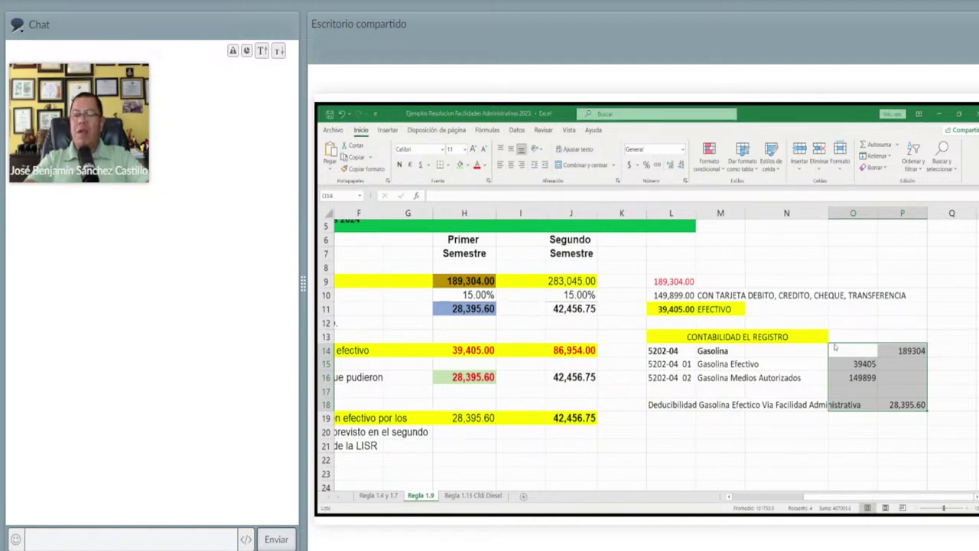
pyautogui.hotkey('ctrl', 'shift', '1')
pyautogui.click(840, 428)
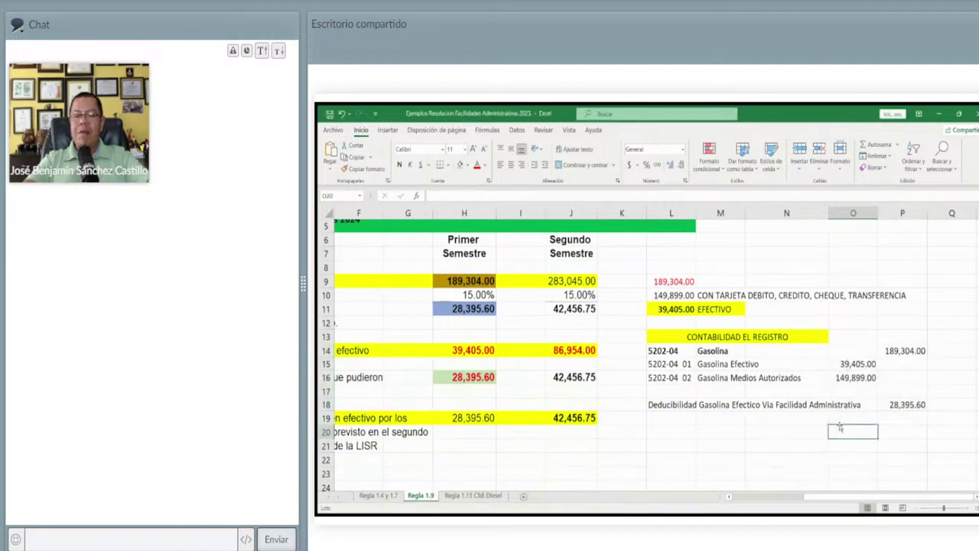
# Step: Make the cash gasoline deductibility amount in P18 bold
pyautogui.click(650, 404)
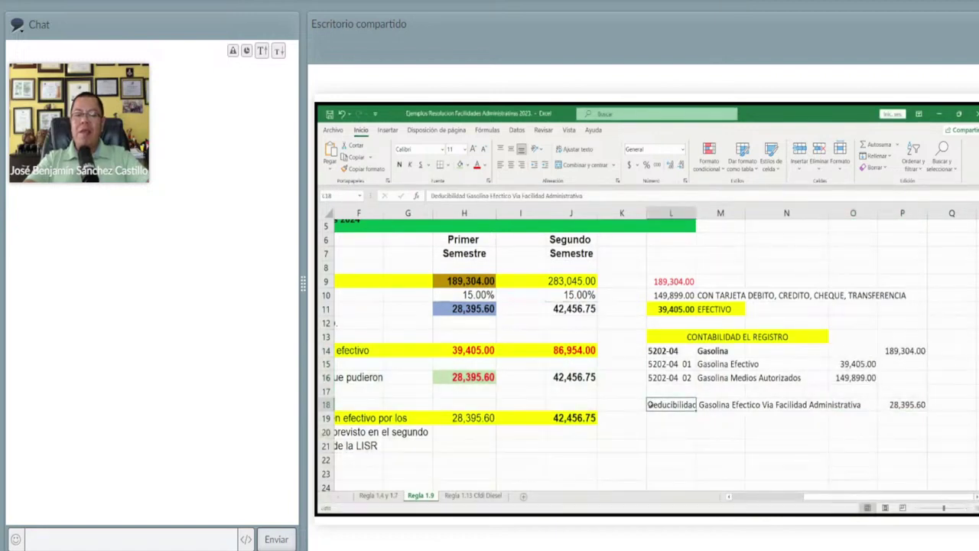
pyautogui.click(893, 405)
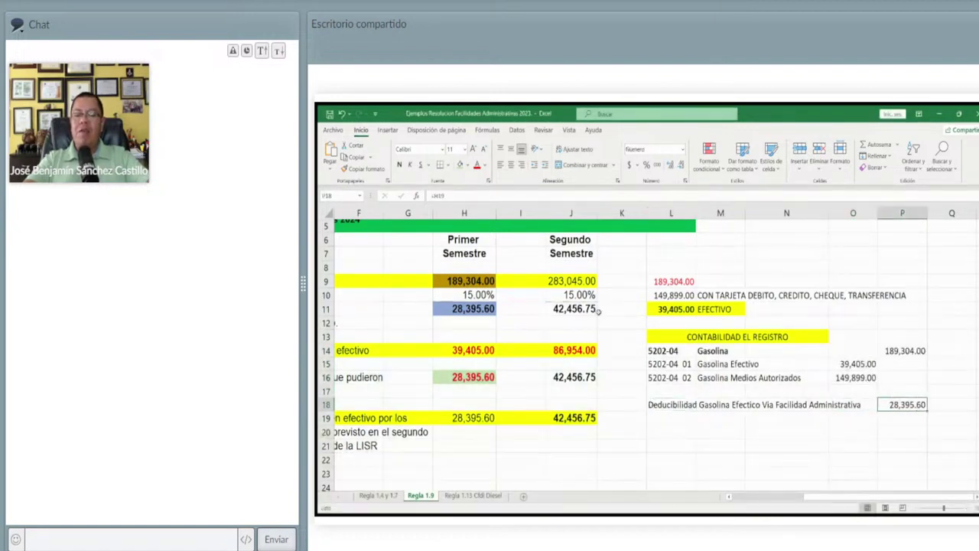
pyautogui.click(399, 164)
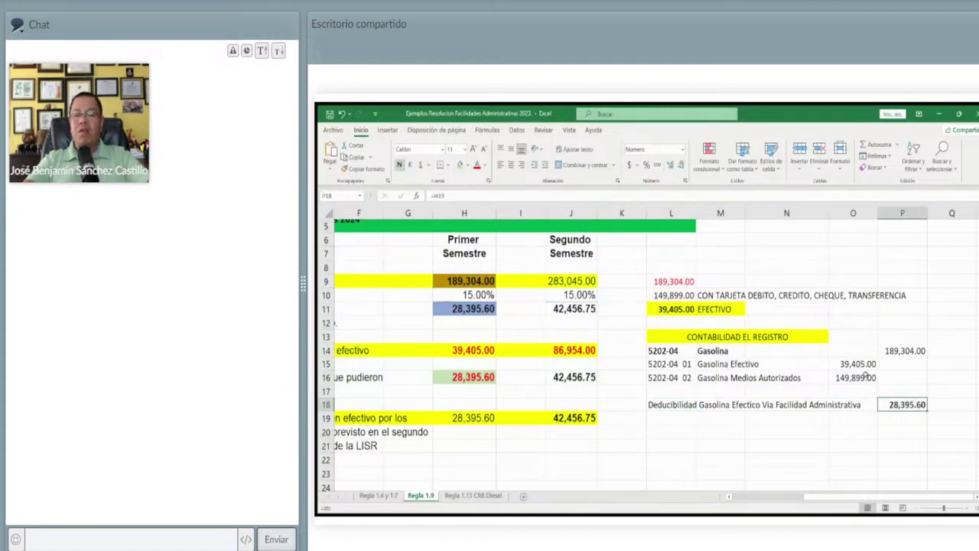
# Step: Bring the authorized-means gasoline amount into R16 with the formula =O16
pyautogui.click(956, 375)
pyautogui.press('Right')
pyautogui.press('Right')
pyautogui.press('Right')
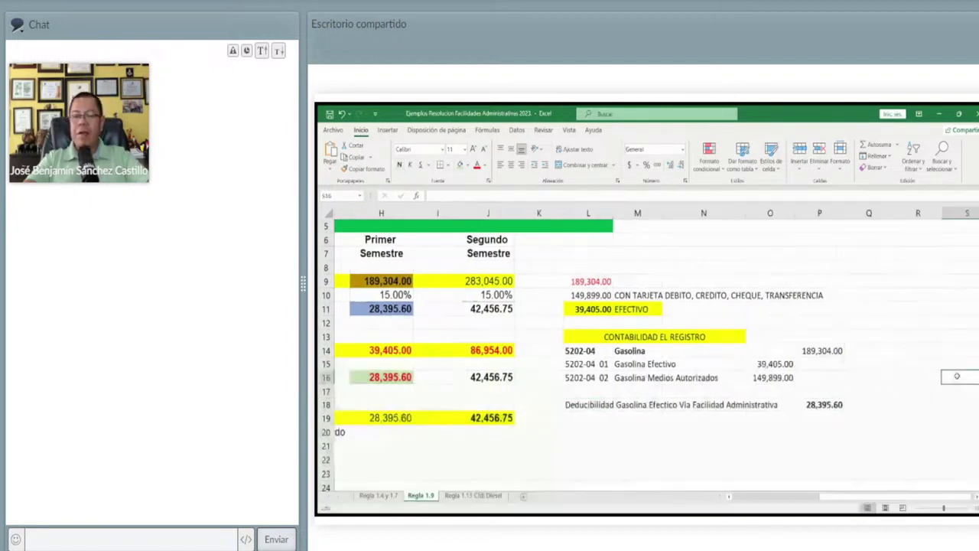
pyautogui.press('Left')
pyautogui.press('Left')
pyautogui.press('Up')
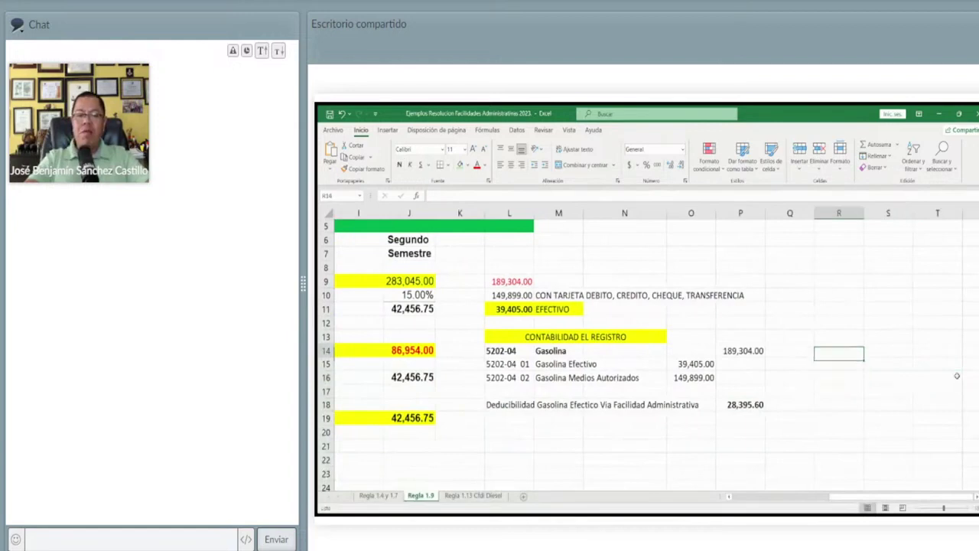
pyautogui.press('Up')
pyautogui.press('Down')
pyautogui.press('Down')
pyautogui.press('Down')
pyautogui.press('Up')
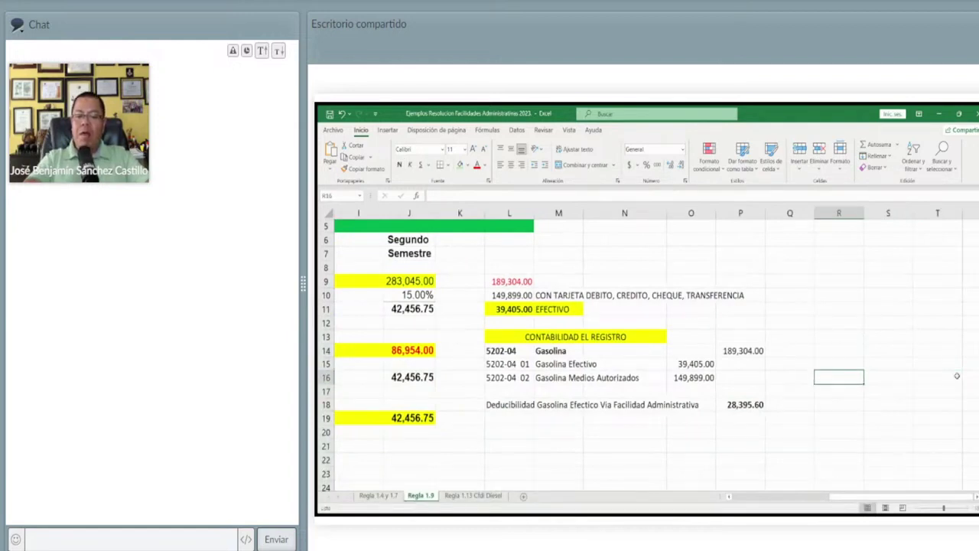
pyautogui.write('=')
pyautogui.press('Left')
pyautogui.press('Left')
pyautogui.press('Left')
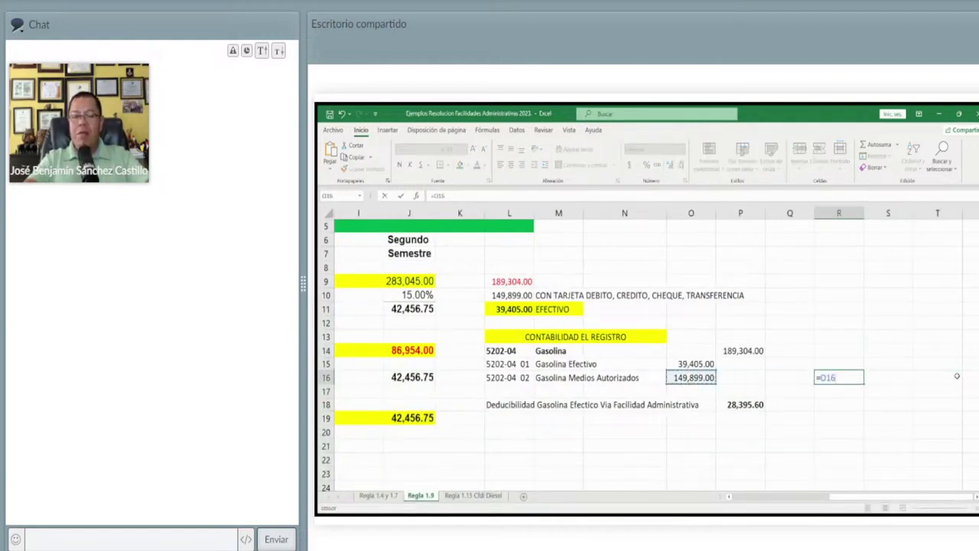
pyautogui.press('Return')
# Step: Bring the deductible cash gasoline amount into R18 with the formula =P18
pyautogui.press('Down')
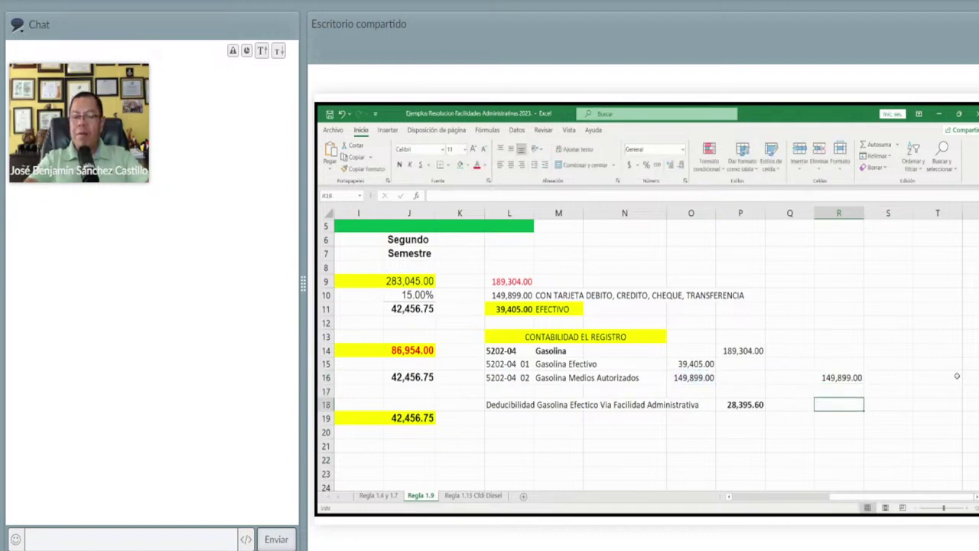
pyautogui.write('=')
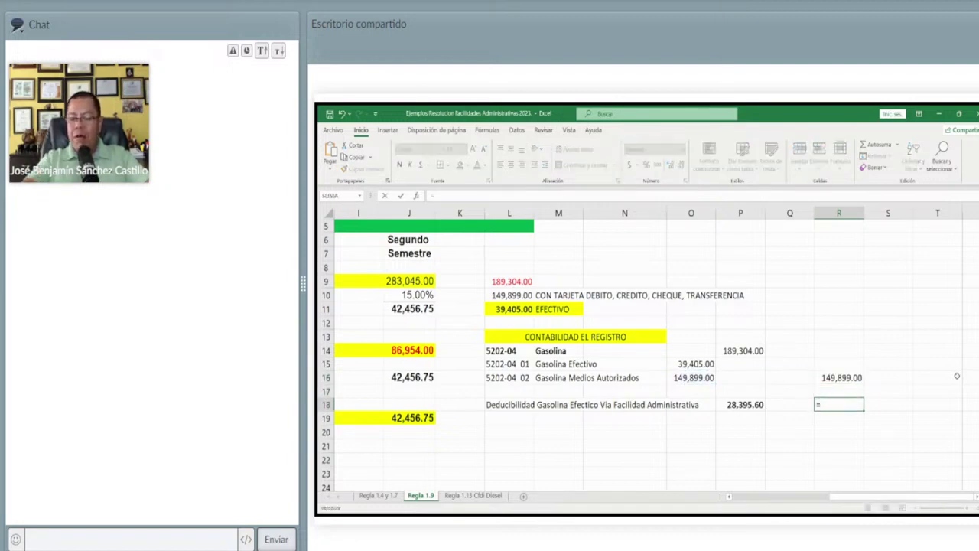
pyautogui.press('Left')
pyautogui.press('Left')
pyautogui.press('Return')
pyautogui.press('Down')
pyautogui.press('Up')
pyautogui.press('Up')
pyautogui.hotkey('ctrl', 'c')
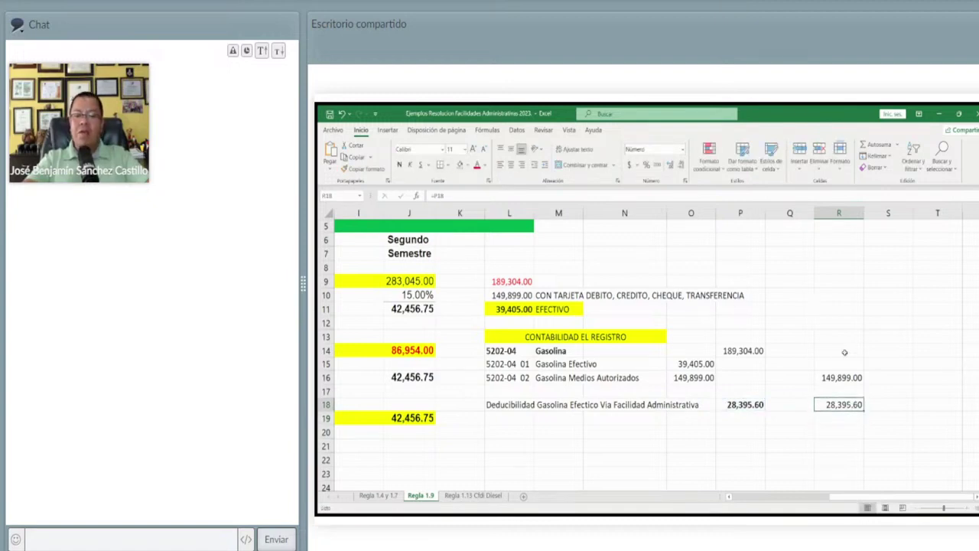
# Step: Total the authorized-means and deductible cash amounts in R20 with the formula =R16+R18, and make the result bold
pyautogui.click(830, 377)
pyautogui.hotkey('ctrl', 'c')
pyautogui.press('Down')
pyautogui.press('Down')
pyautogui.press('Down')
pyautogui.press('Down')
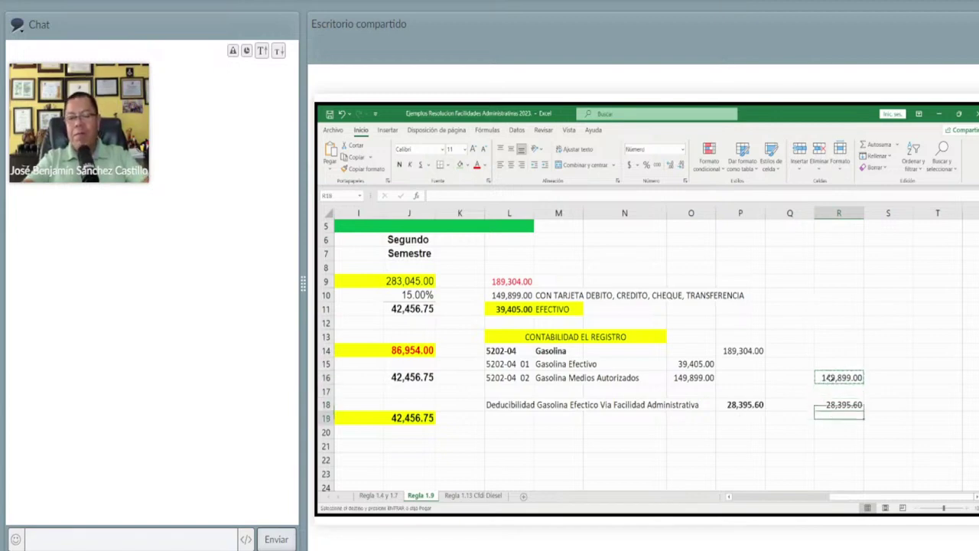
pyautogui.hotkey('ctrl', 'v')
pyautogui.write('=')
pyautogui.press('Up')
pyautogui.press('Up')
pyautogui.press('Up')
pyautogui.press('Up')
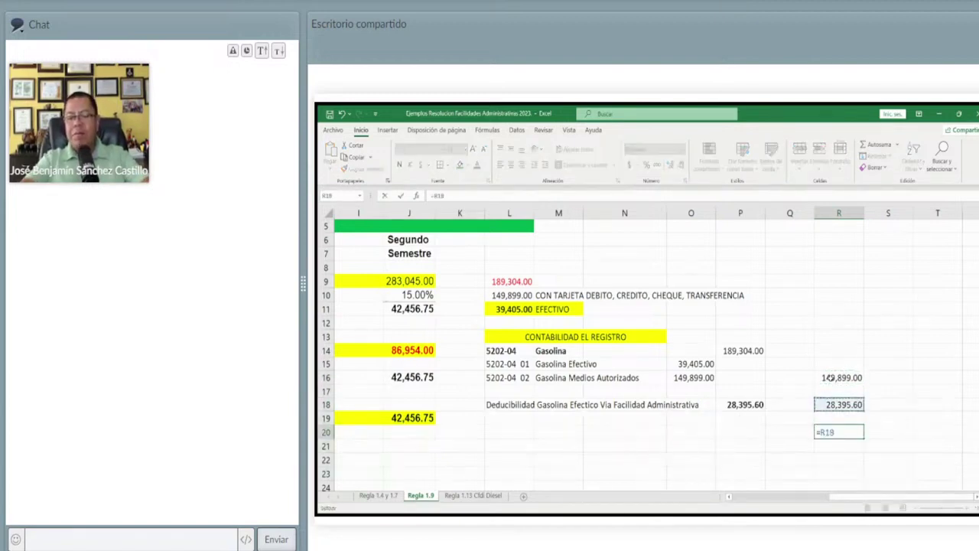
pyautogui.write('+')
pyautogui.press('Up')
pyautogui.press('Up')
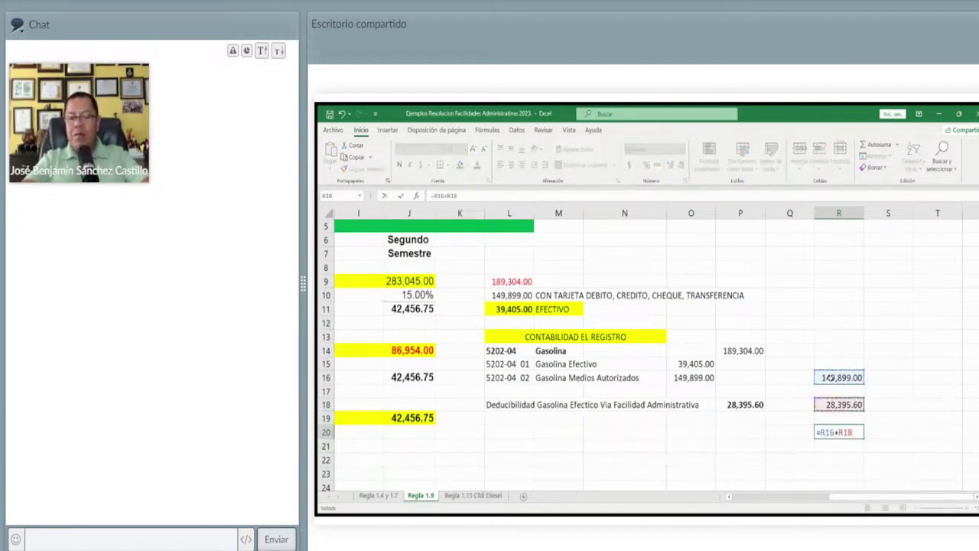
pyautogui.press('Return')
pyautogui.press('Up')
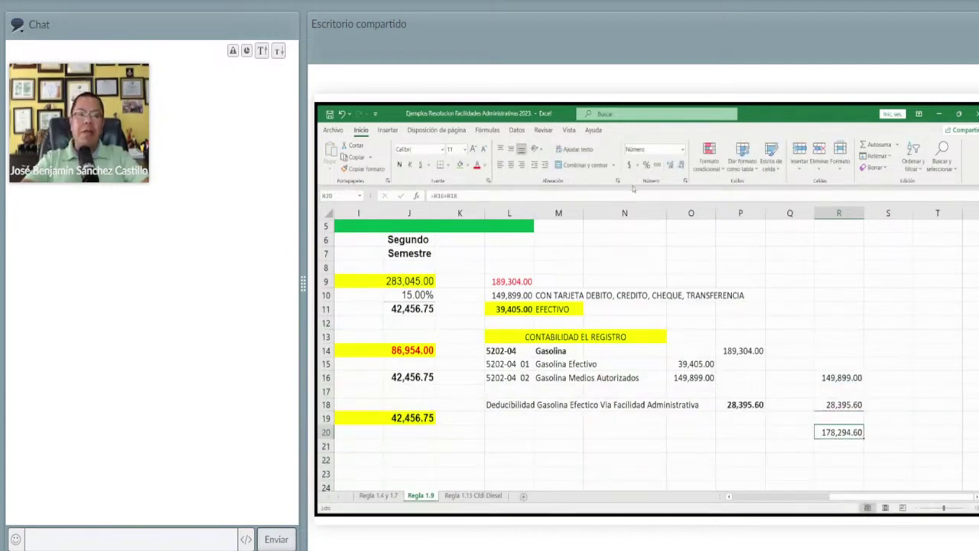
pyautogui.click(399, 165)
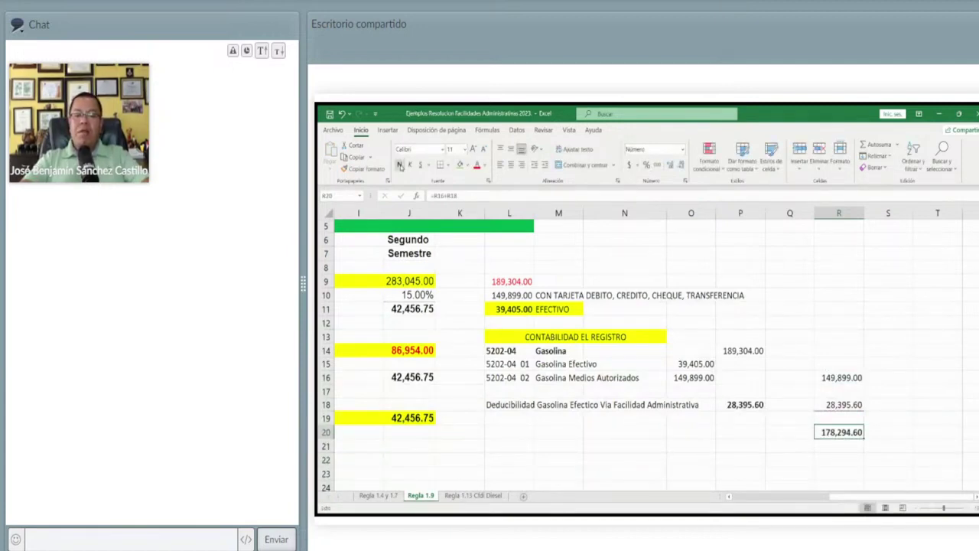
# Step: Label the total in row 20 by entering "Deducible" in P20
pyautogui.click(726, 429)
pyautogui.write('D')
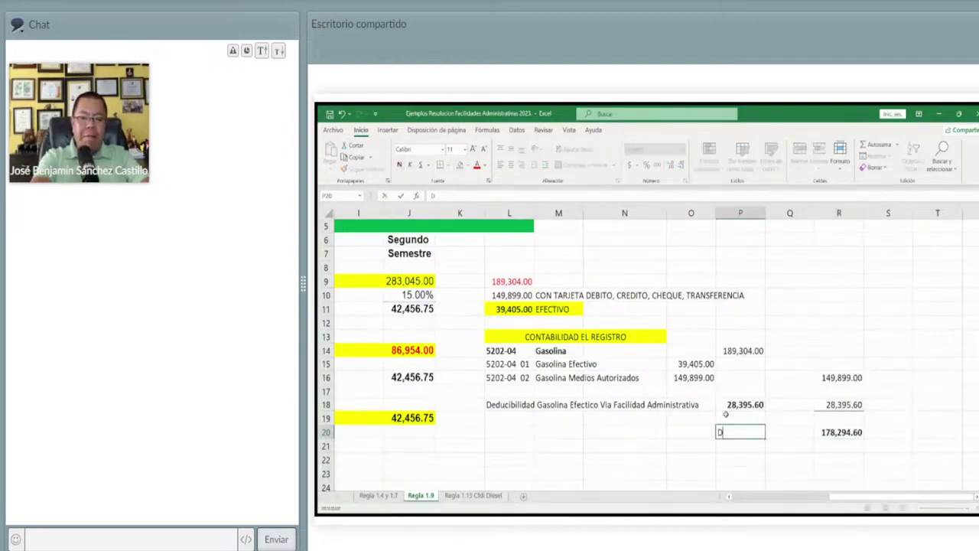
pyautogui.write('educib')
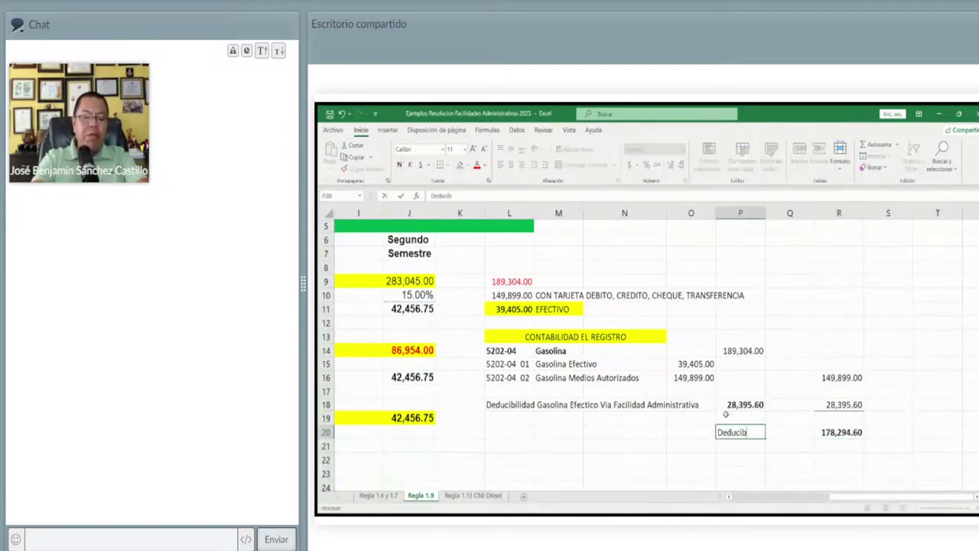
pyautogui.write('le')
pyautogui.press('Tab')
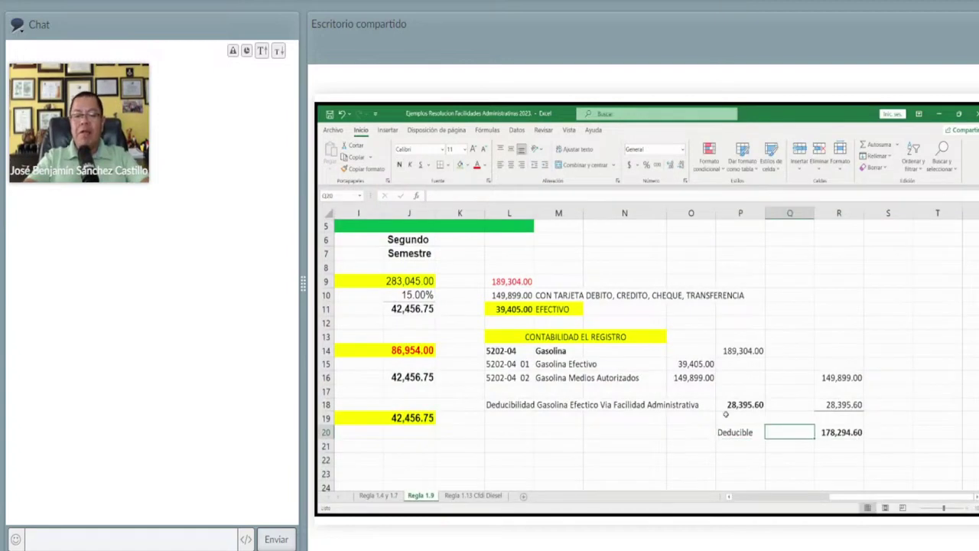
# Step: Examine the gasoline amounts in column P above the Deducible label
pyautogui.hotkey('shift', 'Tab')
pyautogui.press('Up')
pyautogui.press('Up')
pyautogui.press('Up')
pyautogui.press('Up')
pyautogui.press('Up')
pyautogui.press('Up')
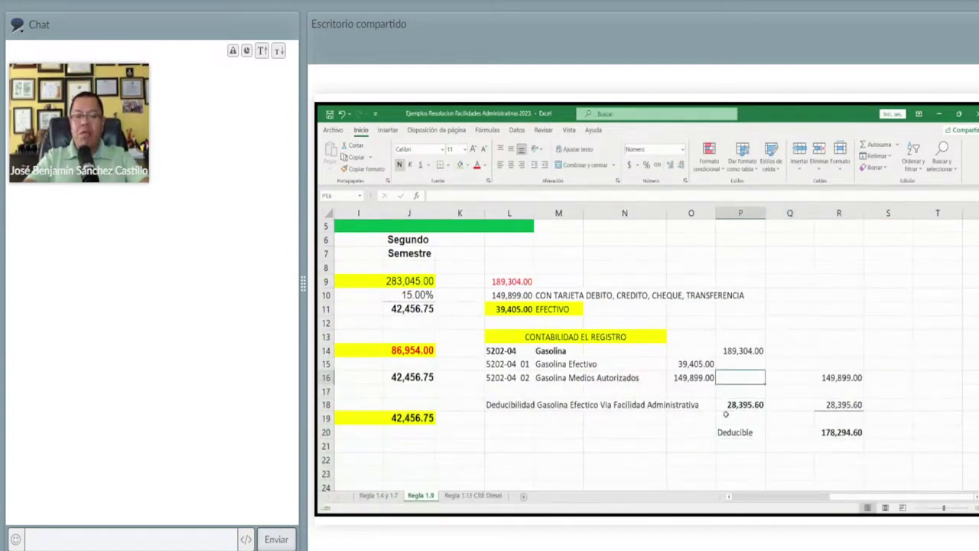
pyautogui.press('Down')
pyautogui.press('Down')
pyautogui.press('Down')
pyautogui.press('Down')
pyautogui.press('Down')
pyautogui.press('Down')
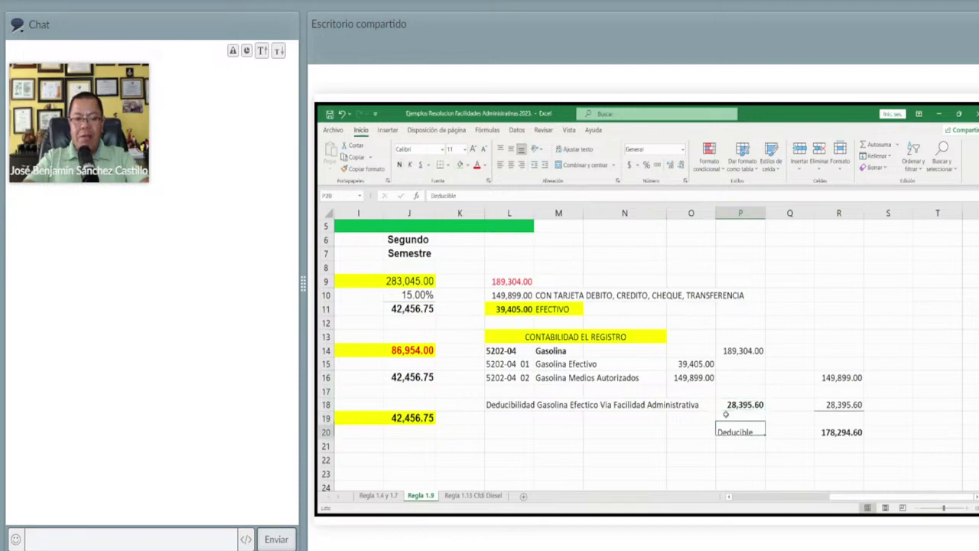
# Step: Enter the label "No Deducible" in P21, directly below the Deducible label
pyautogui.press('Down')
pyautogui.write('No')
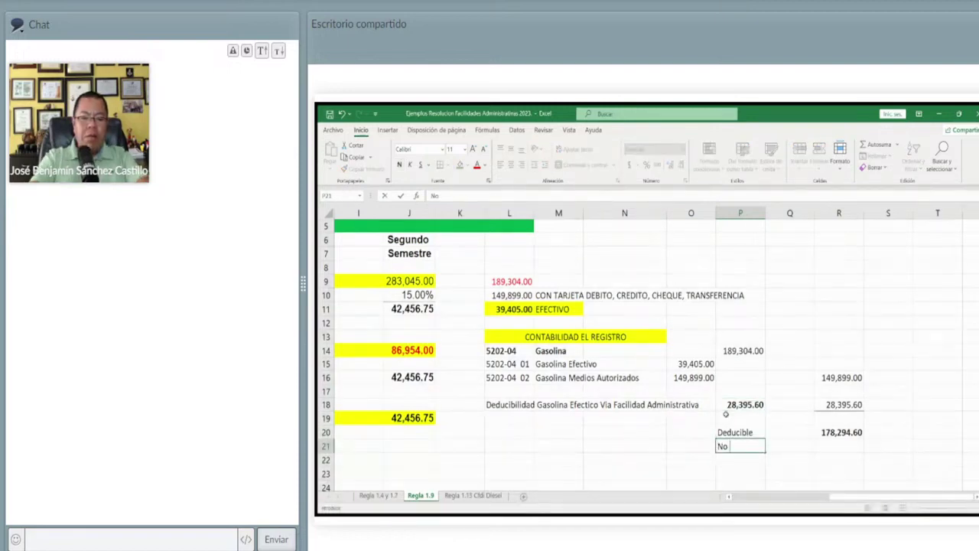
pyautogui.write(' De')
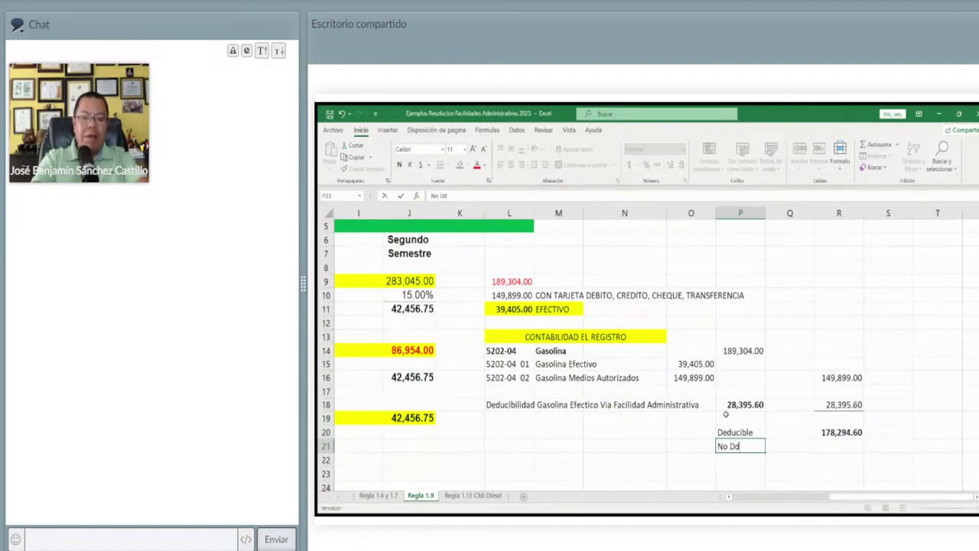
pyautogui.write('duc')
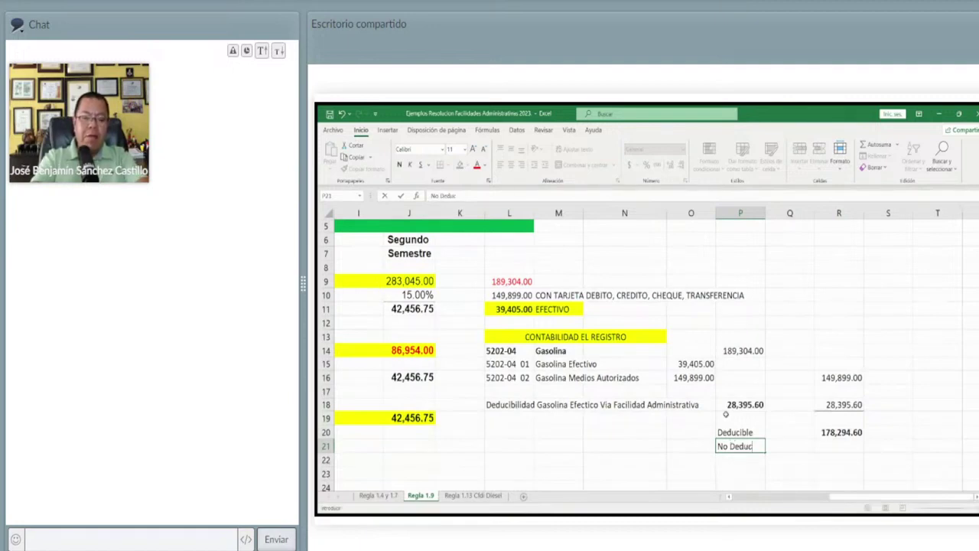
pyautogui.write('i')
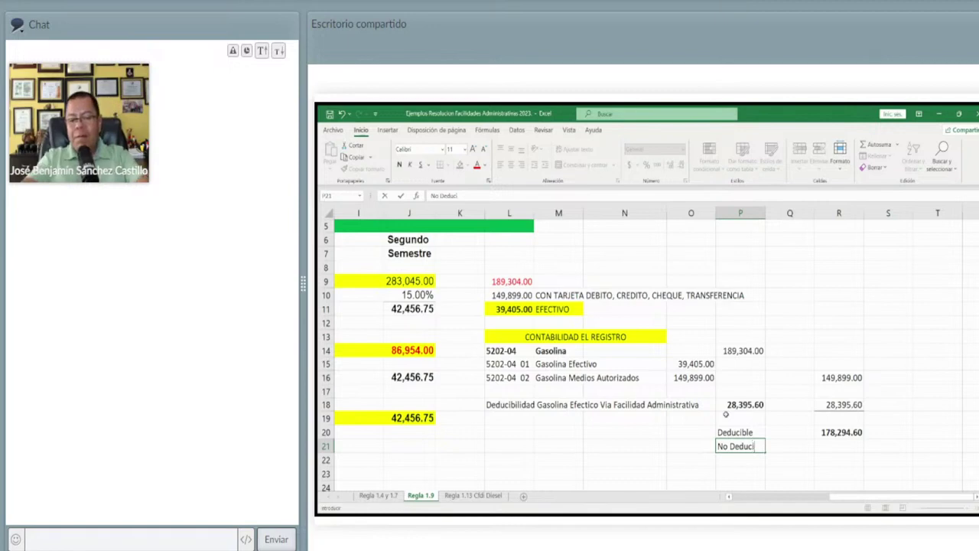
pyautogui.write('ble')
# Step: Calculate the non-deductible gasoline amount in R21 with the formula =P14-R20, and make the result red
pyautogui.press('Tab')
pyautogui.press('Tab')
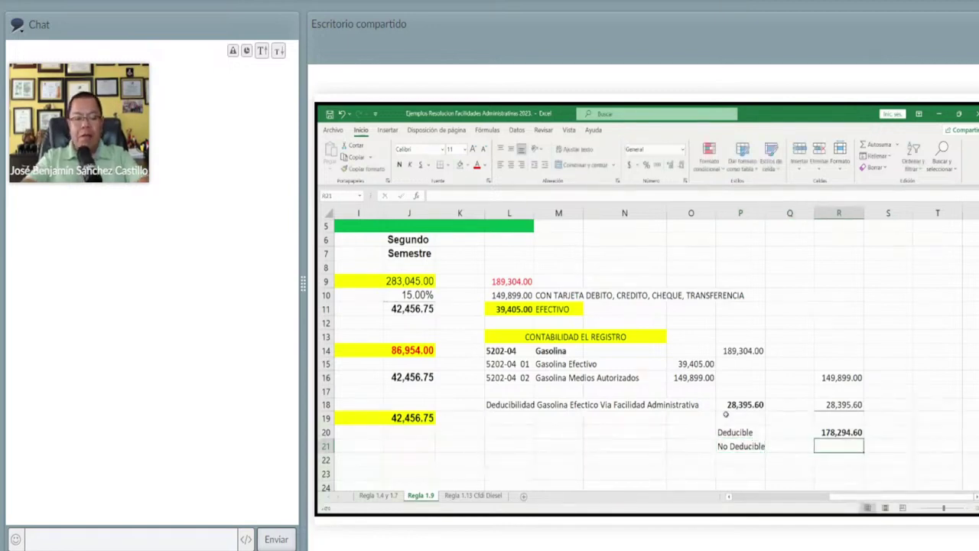
pyautogui.write('=')
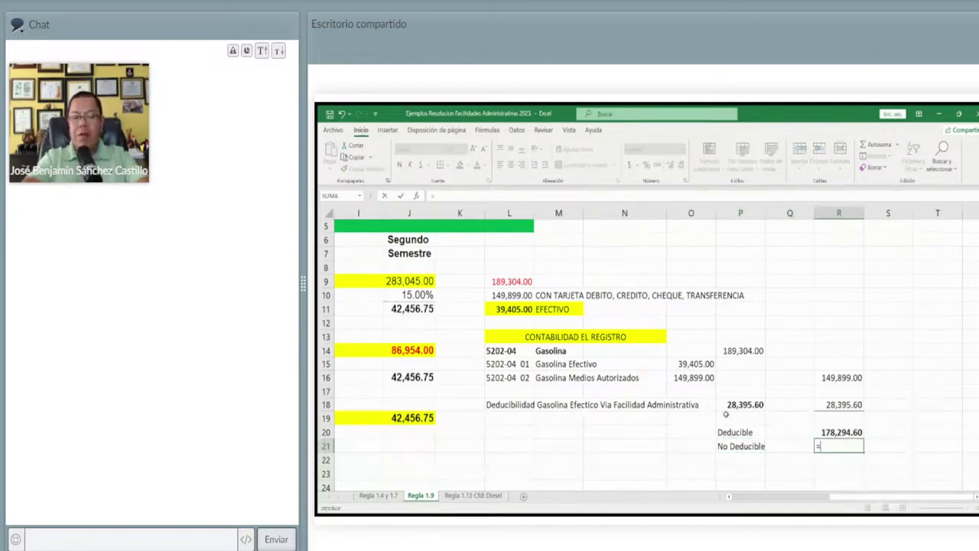
pyautogui.click(741, 350)
pyautogui.write('-')
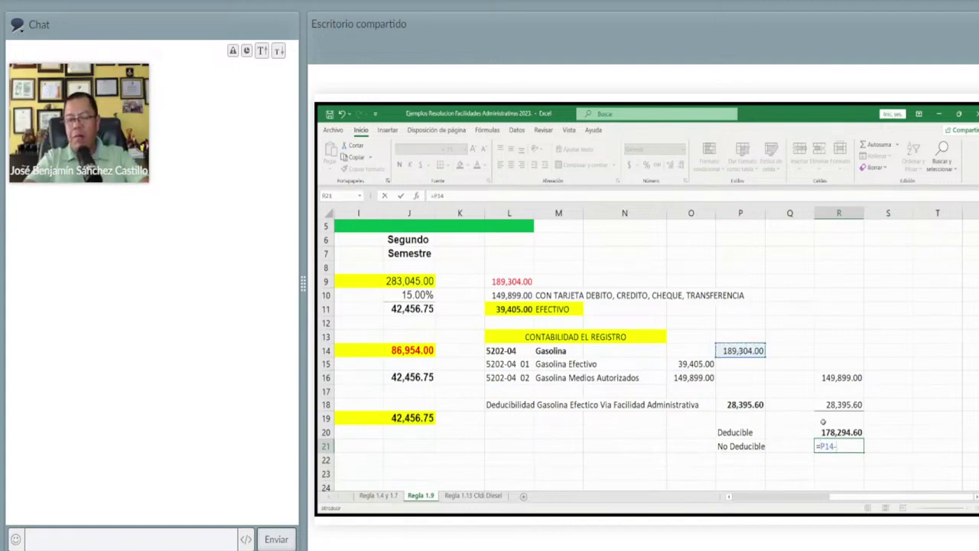
pyautogui.click(831, 431)
pyautogui.press('Return')
pyautogui.press('Up')
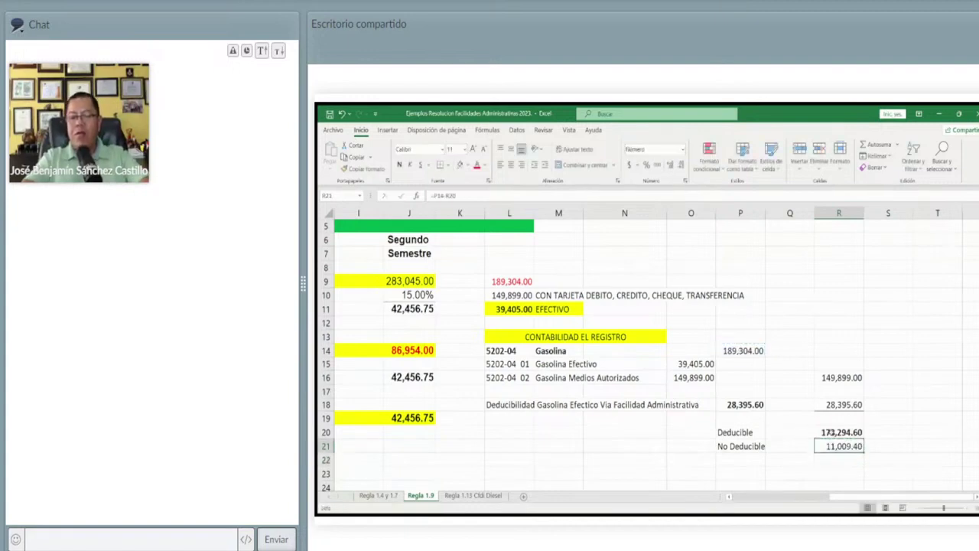
pyautogui.click(477, 166)
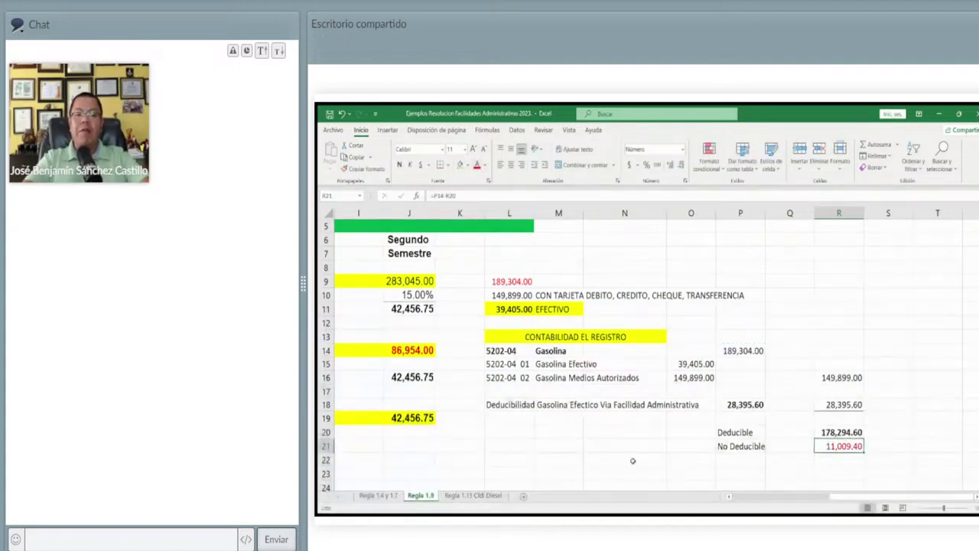
pyautogui.click(677, 447)
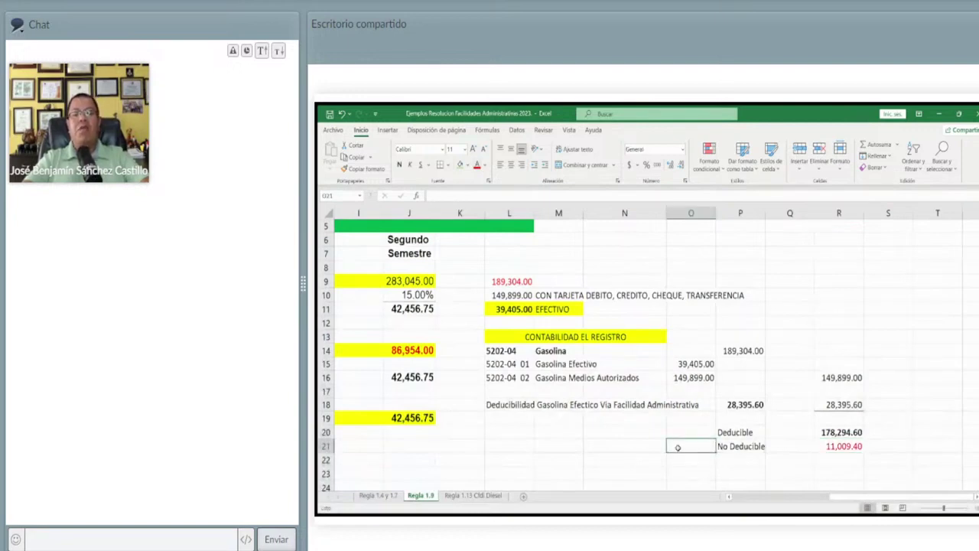
# Step: Enter the note "CCF" in cell S9
pyautogui.click(888, 283)
pyautogui.write('com')
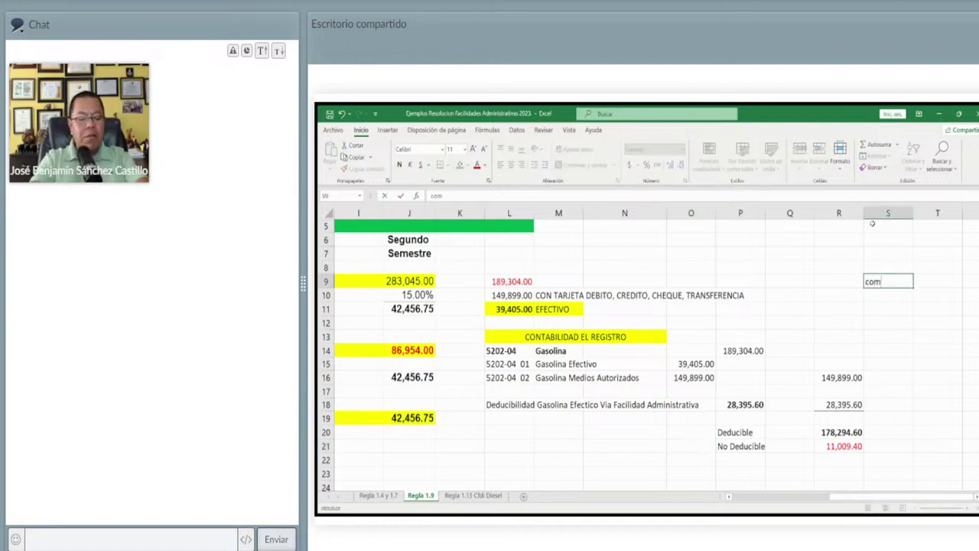
pyautogui.press('BackSpace')
pyautogui.press('BackSpace')
pyautogui.press('BackSpace')
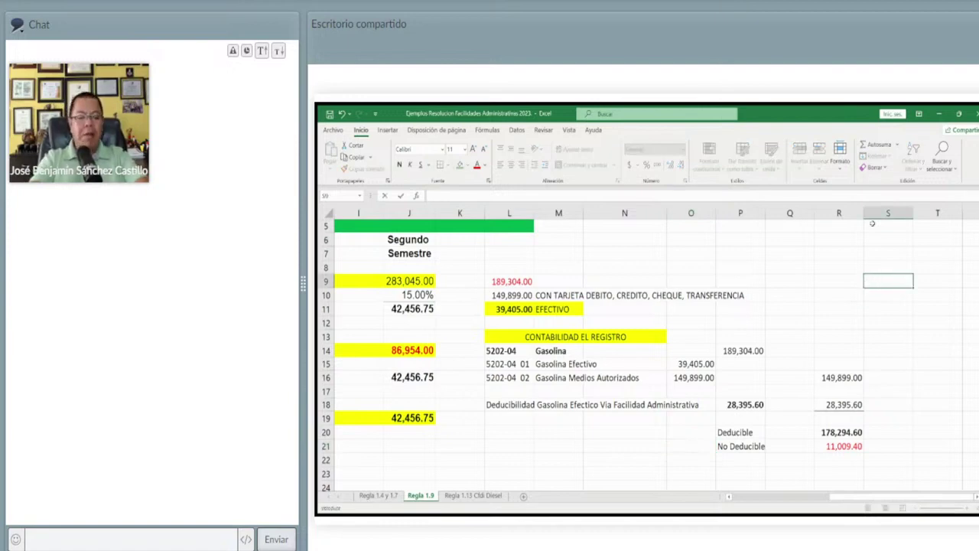
pyautogui.write('C')
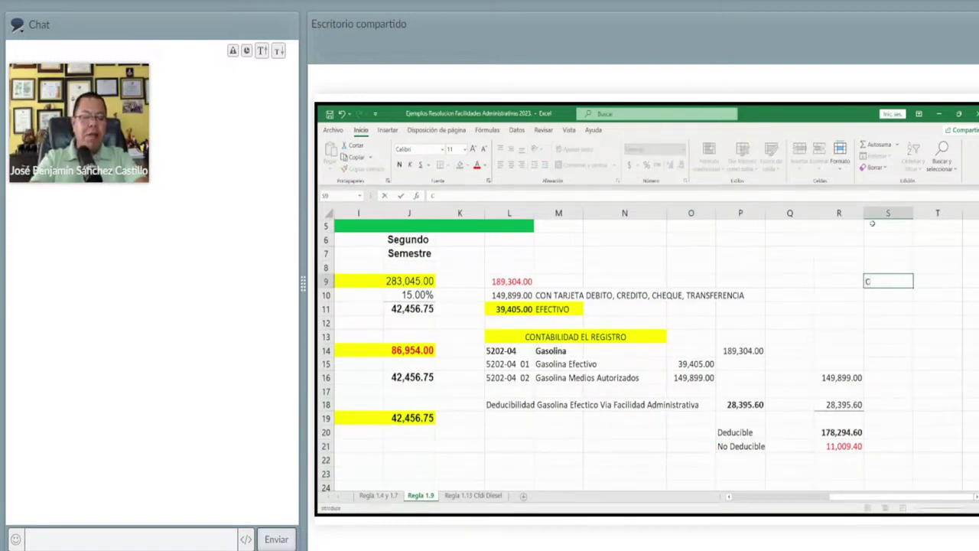
pyautogui.write('CF')
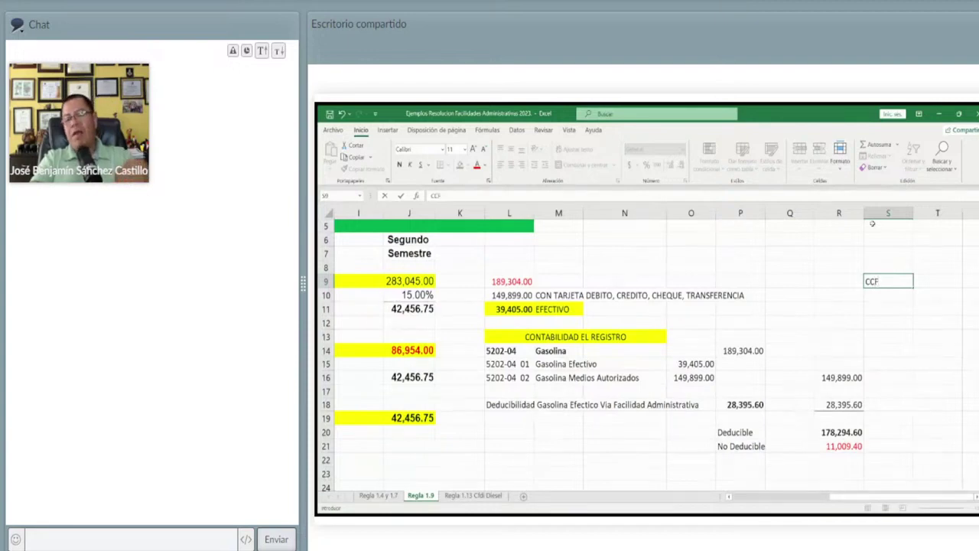
pyautogui.press('Return')
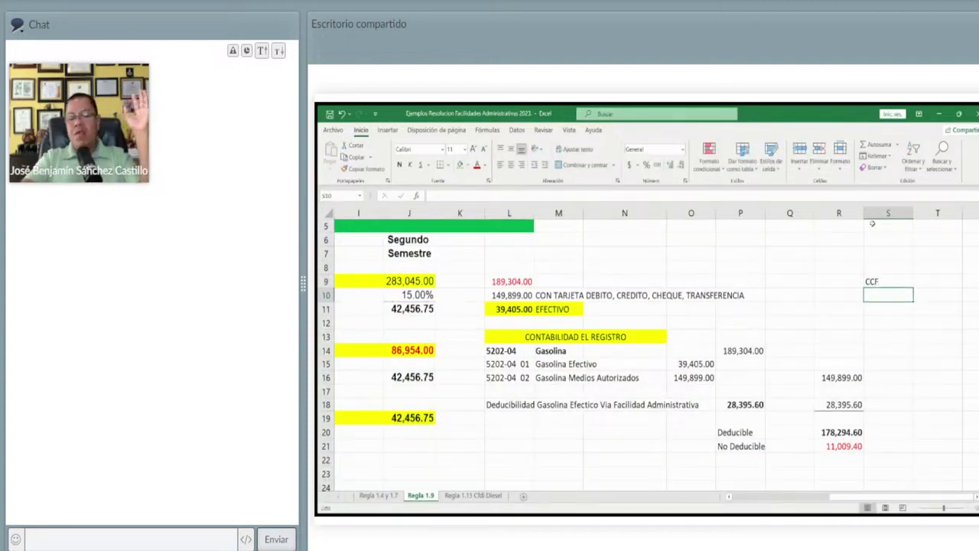
# Step: Review the Regla 1.9 schedule's rows for total fuel payments, limit percentage and cash payments in both semesters
pyautogui.press('Left')
pyautogui.press('Left')
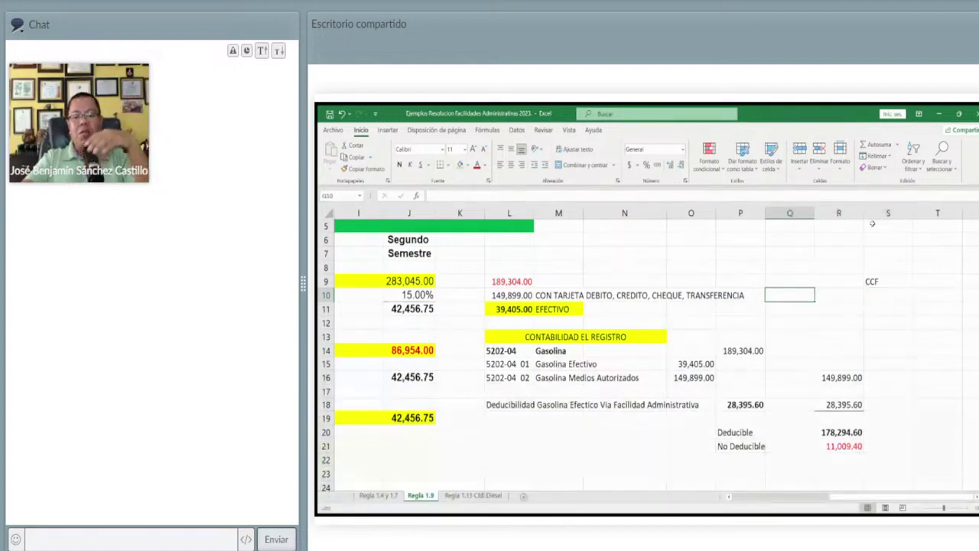
pyautogui.press('Left')
pyautogui.press('Left')
pyautogui.press('Left')
pyautogui.press('Left')
pyautogui.press('Left')
pyautogui.press('Left')
pyautogui.press('Left')
pyautogui.press('Left')
pyautogui.press('Left')
pyautogui.press('Left')
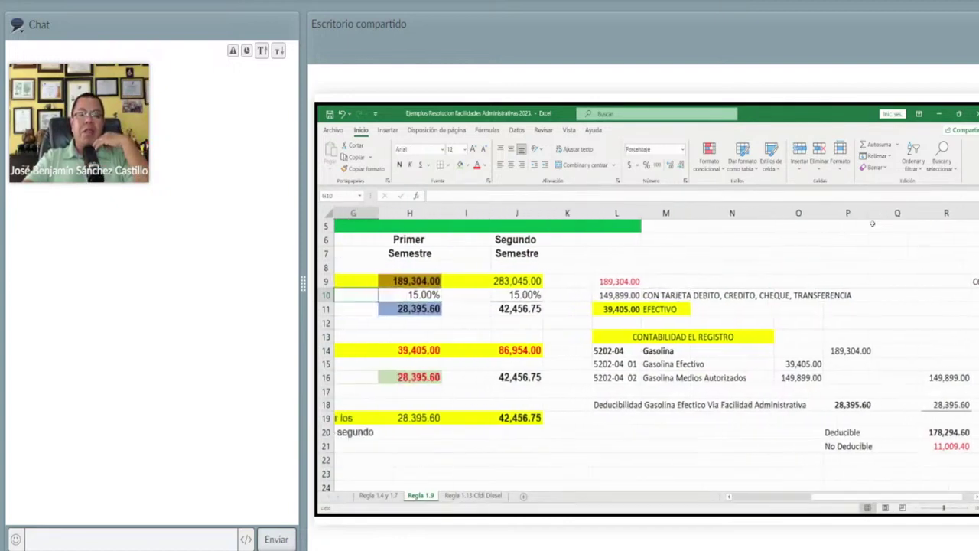
pyautogui.press('Left')
pyautogui.press('Left')
pyautogui.press('Left')
pyautogui.press('Left')
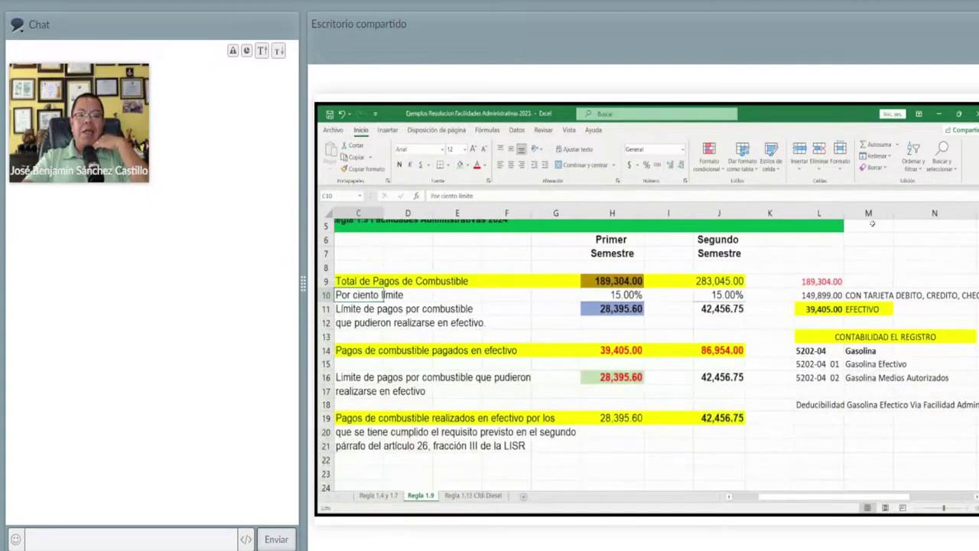
pyautogui.press('Left')
pyautogui.press('Left')
pyautogui.press('Up')
pyautogui.press('Up')
pyautogui.press('Up')
pyautogui.press('Up')
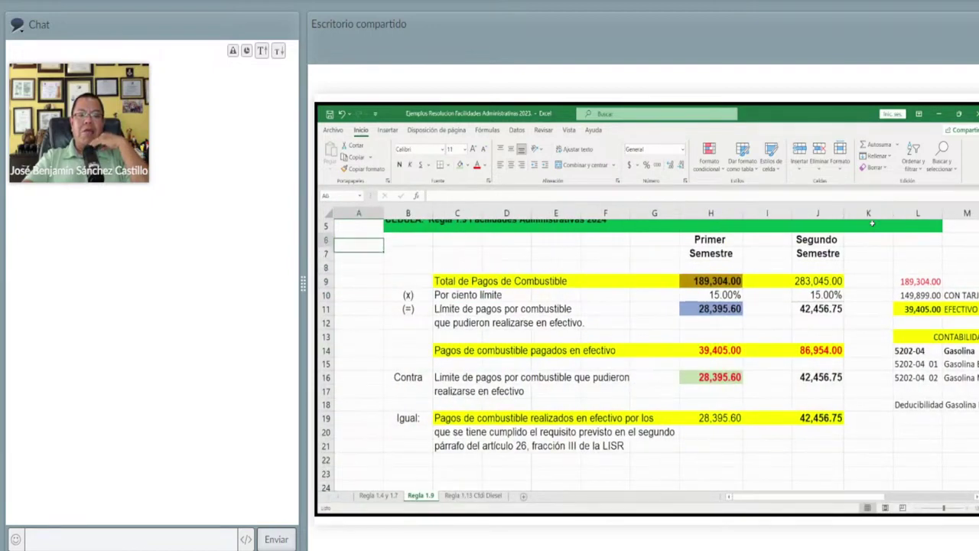
pyautogui.press('Up')
pyautogui.press('Up')
pyautogui.press('Up')
pyautogui.press('Down')
pyautogui.press('Down')
pyautogui.press('Down')
pyautogui.press('Down')
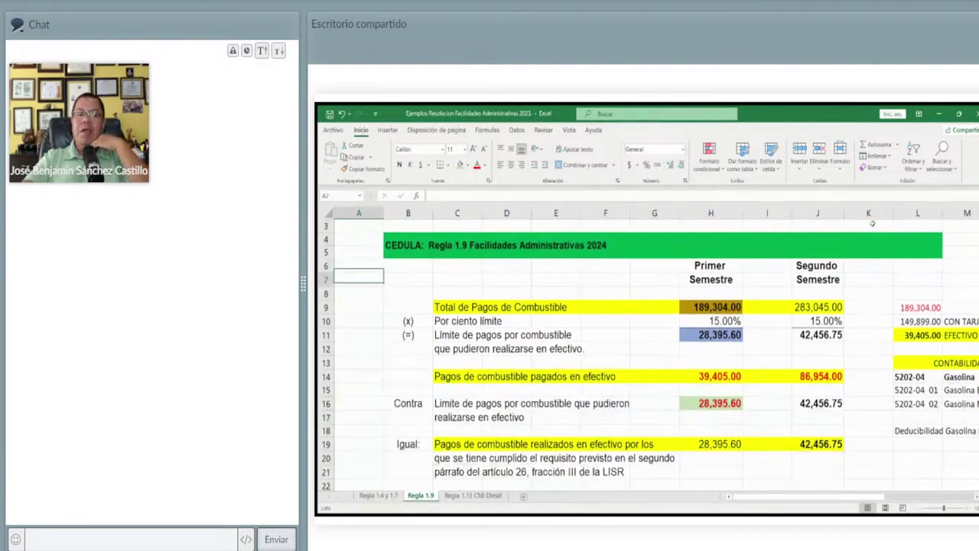
pyautogui.press('Down')
pyautogui.press('Down')
pyautogui.press('Down')
pyautogui.press('Down')
pyautogui.press('Down')
pyautogui.press('Down')
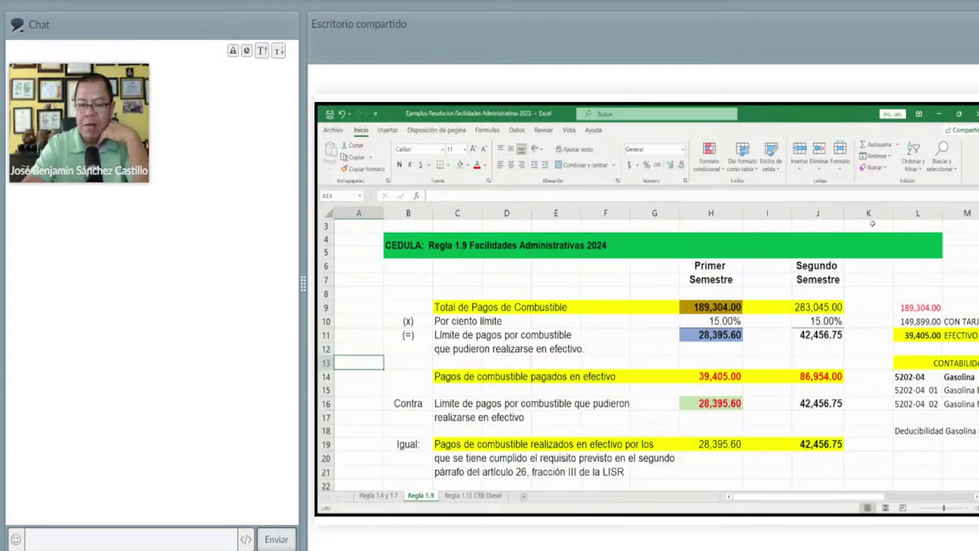
pyautogui.press('Down')
pyautogui.press('Down')
pyautogui.press('Down')
pyautogui.press('Up')
pyautogui.press('Up')
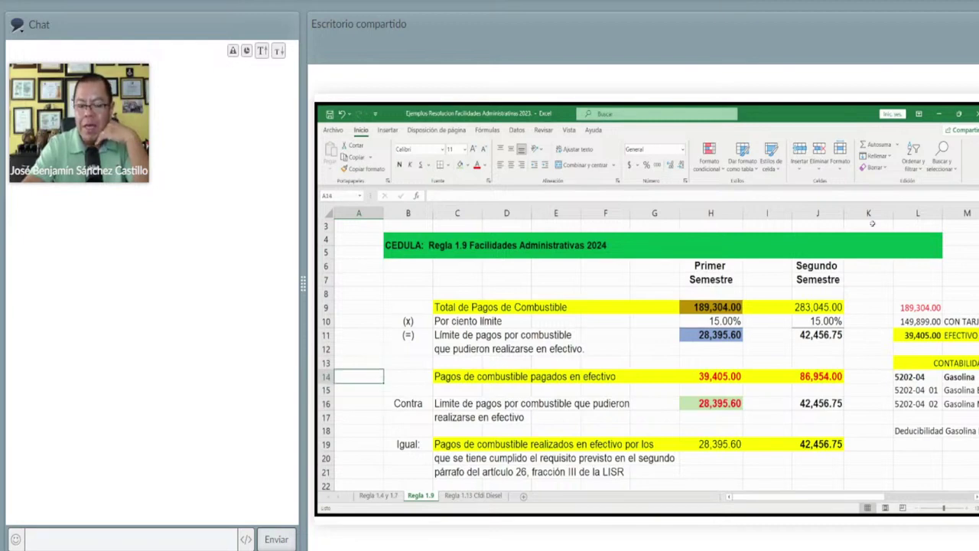
# Step: Enter the label "REGLA 1.2" in C24, below the fuel payment schedule
pyautogui.press('Down')
pyautogui.press('Down')
pyautogui.press('Down')
pyautogui.press('Down')
pyautogui.press('Down')
pyautogui.press('Down')
pyautogui.press('Down')
pyautogui.press('Down')
pyautogui.press('Down')
pyautogui.press('Down')
pyautogui.press('Down')
pyautogui.press('Down')
pyautogui.press('Down')
pyautogui.press('Down')
pyautogui.press('Down')
pyautogui.press('Down')
pyautogui.press('Up')
pyautogui.press('Up')
pyautogui.press('Up')
pyautogui.press('Up')
pyautogui.press('Up')
pyautogui.press('Up')
pyautogui.press('Right')
pyautogui.press('Right')
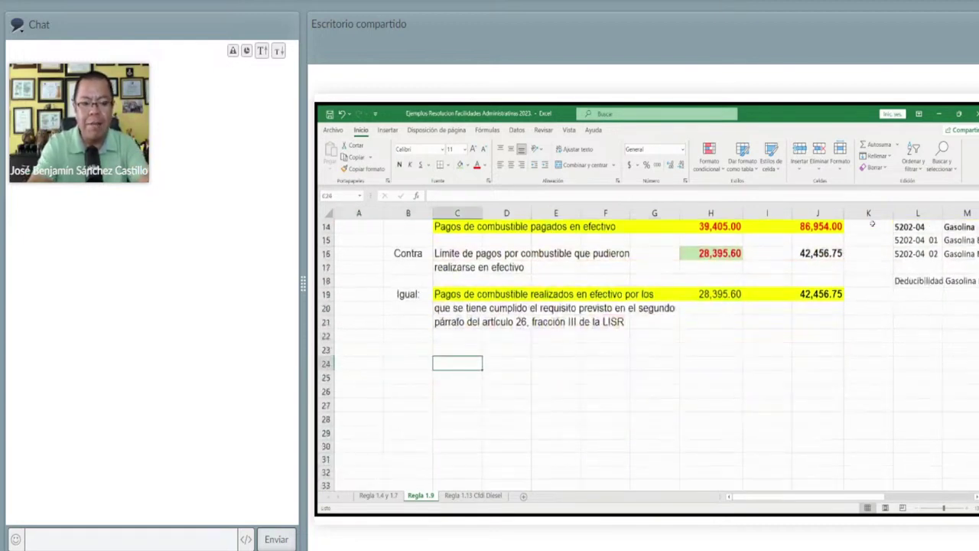
pyautogui.write('REGLA 1.')
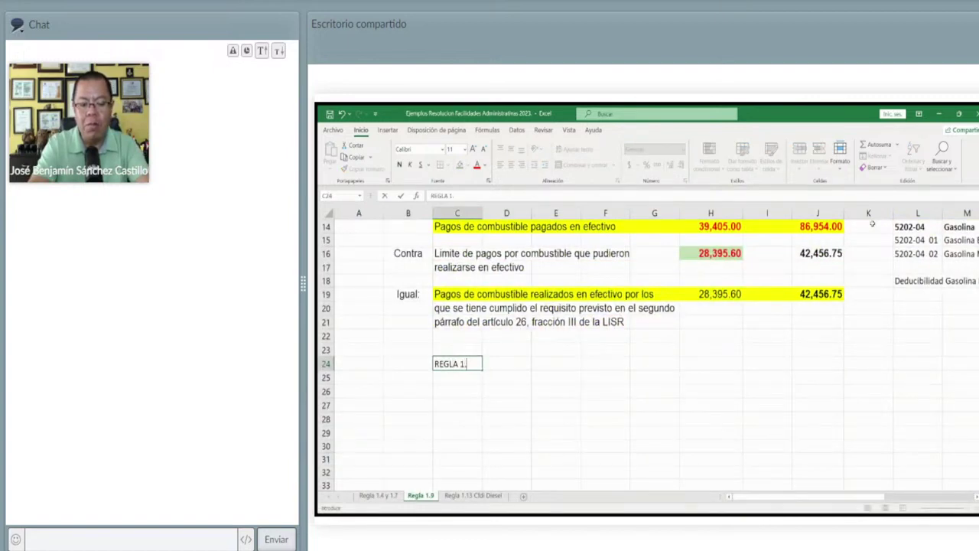
pyautogui.write('2')
pyautogui.press('Return')
pyautogui.press('Up')
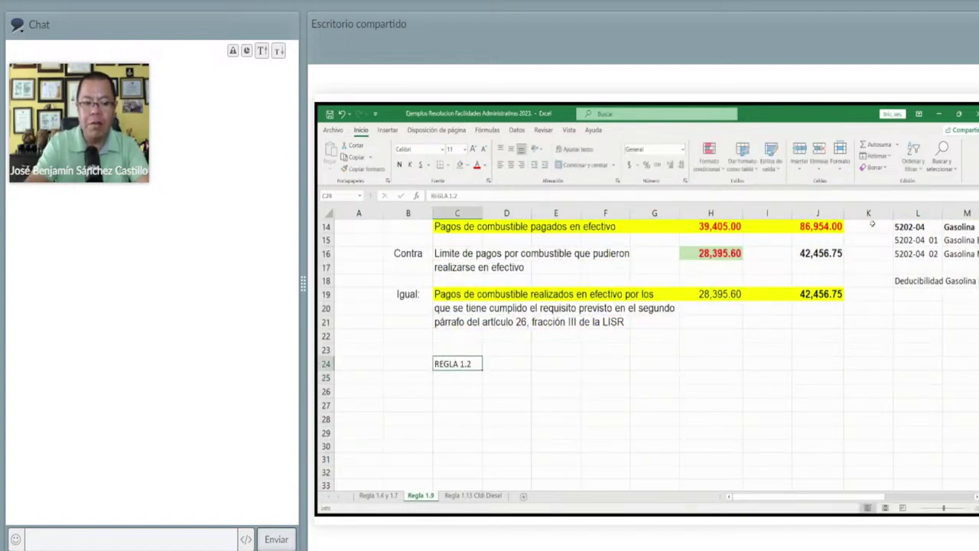
# Step: Enter the amount 800000 in D24 and "SI" in E24 beside the REGLA 1.2 label
pyautogui.press('Right')
pyautogui.write('8000')
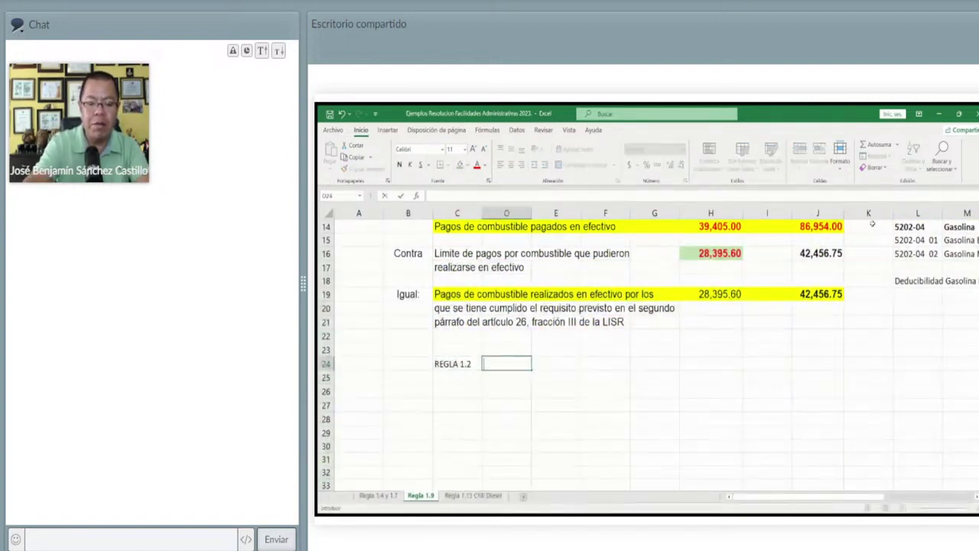
pyautogui.write('00')
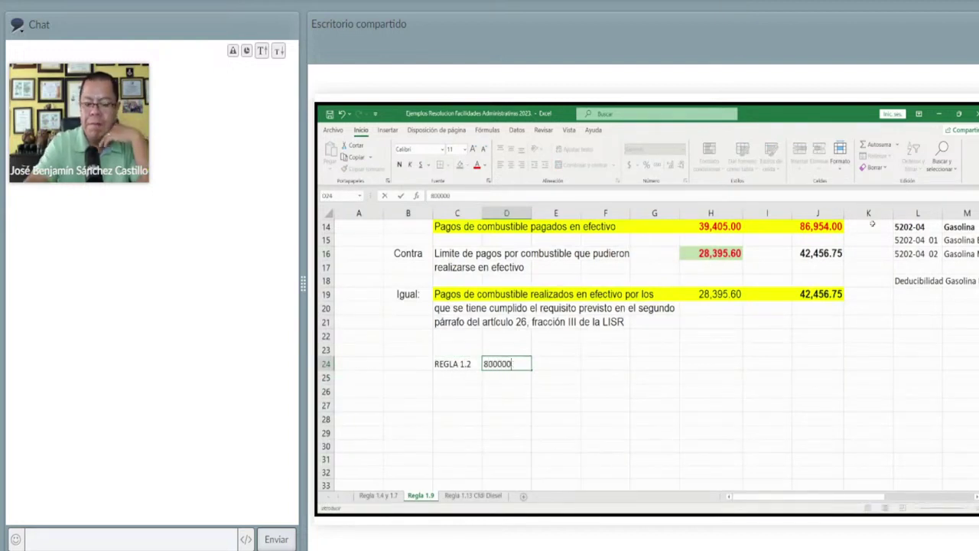
pyautogui.press('Right')
pyautogui.write('Si')
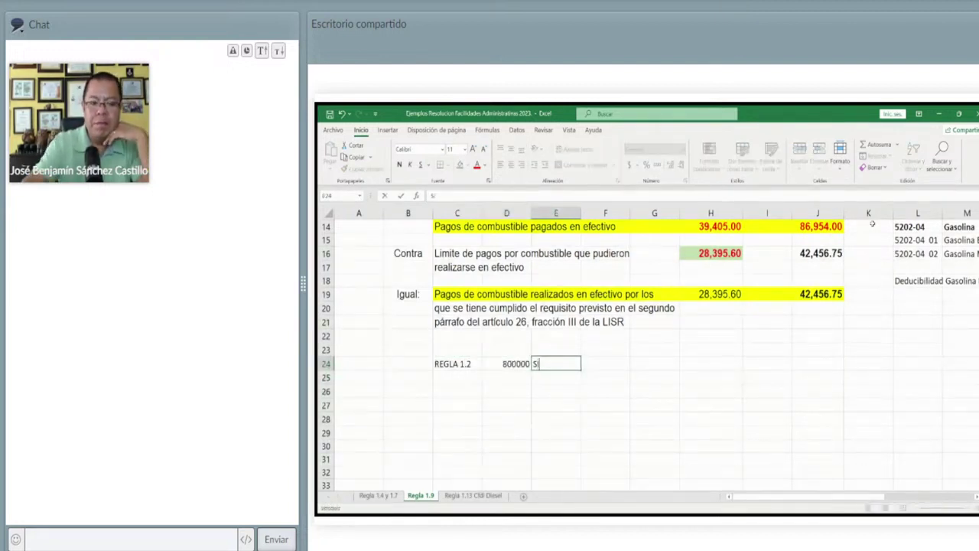
pyautogui.press('Return')
# Step: Enter the label "GASTOS MENORES" in C25, under the REGLA 1.2 label
pyautogui.press('Up')
pyautogui.press('Left')
pyautogui.press('Left')
pyautogui.press('Down')
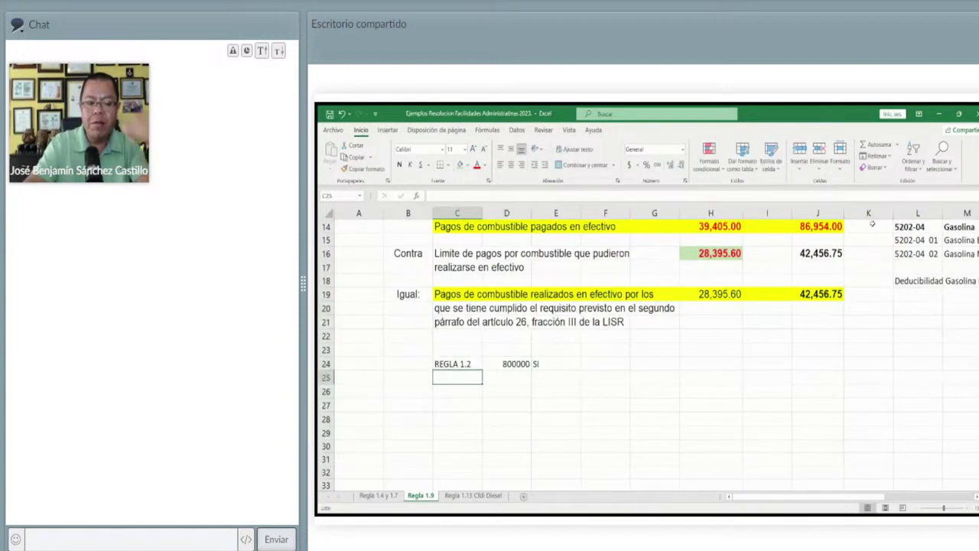
pyautogui.write('GAST')
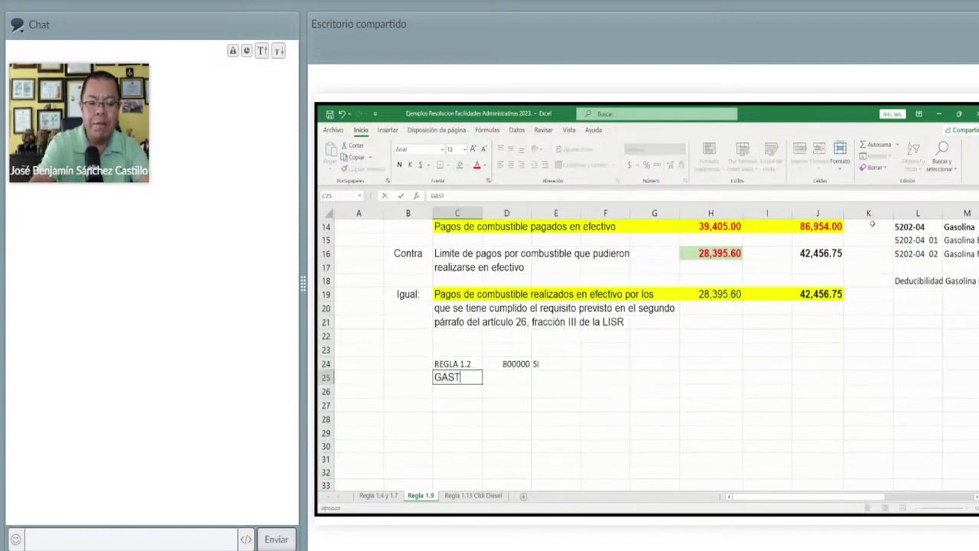
pyautogui.write('OS MENORES')
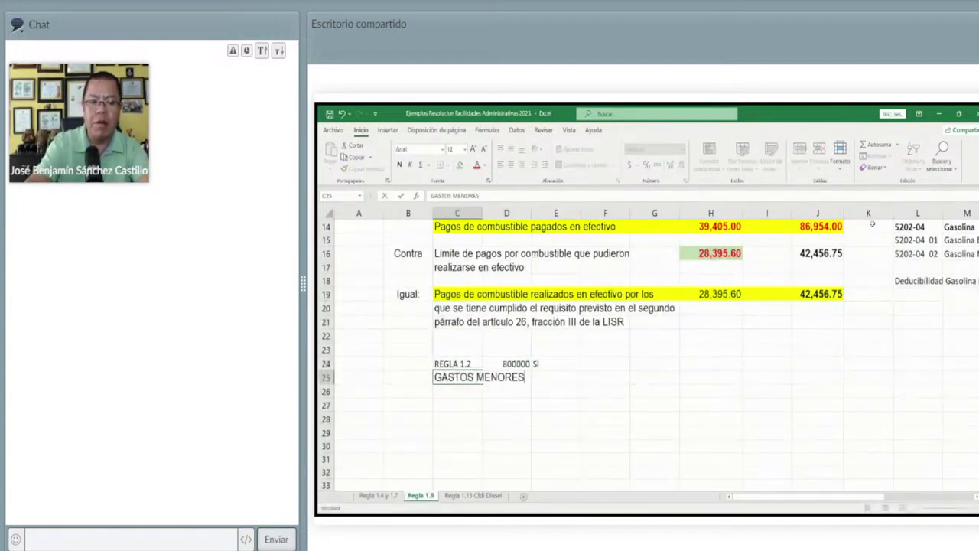
pyautogui.press('Return')
pyautogui.press('Up')
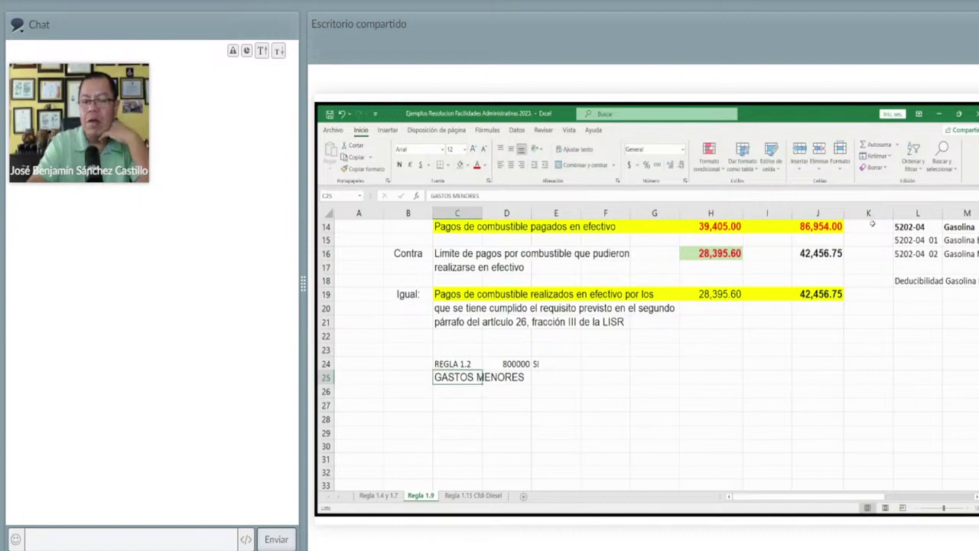